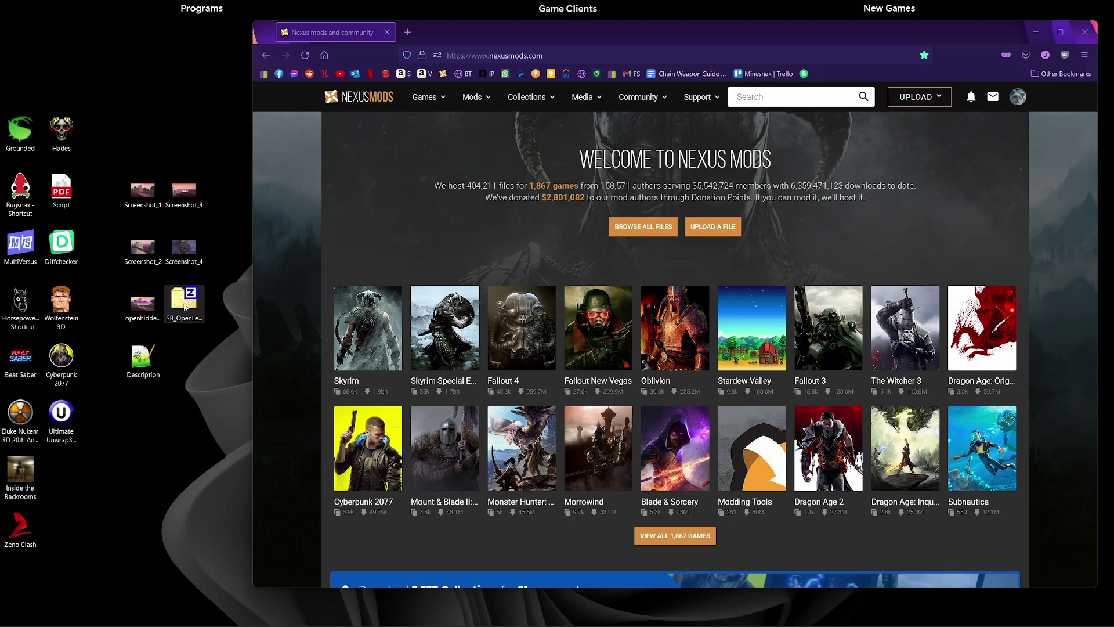
Browse SB_OpenLevel.zip to Content\Levels in 7-Zip, compare with the game's Levels folder, then close Explorer.
double_click(184, 304)
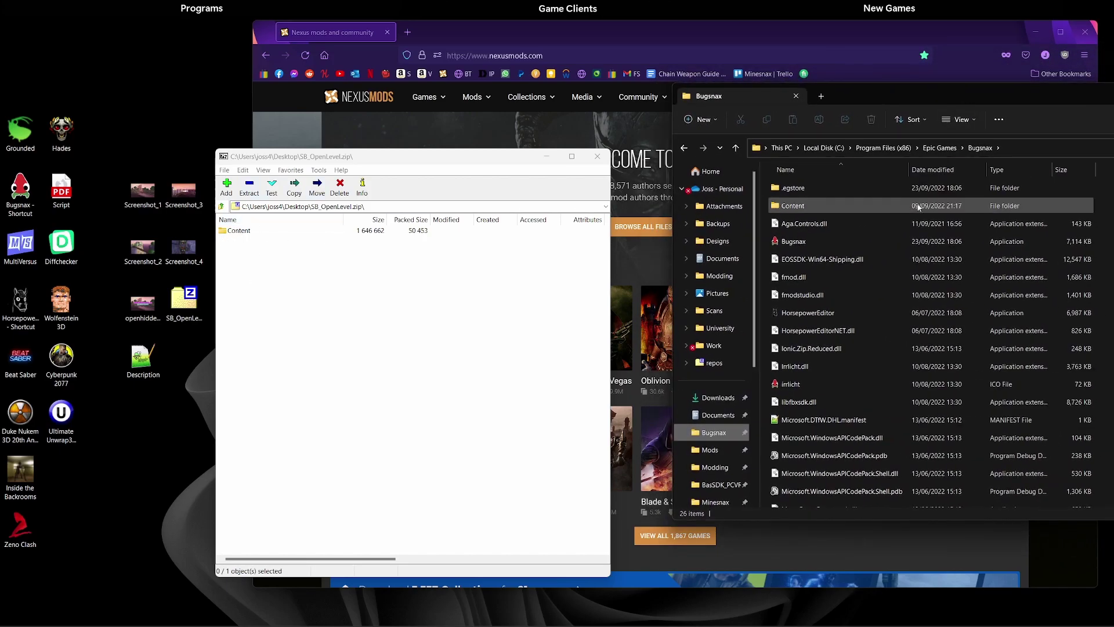
double_click(824, 206)
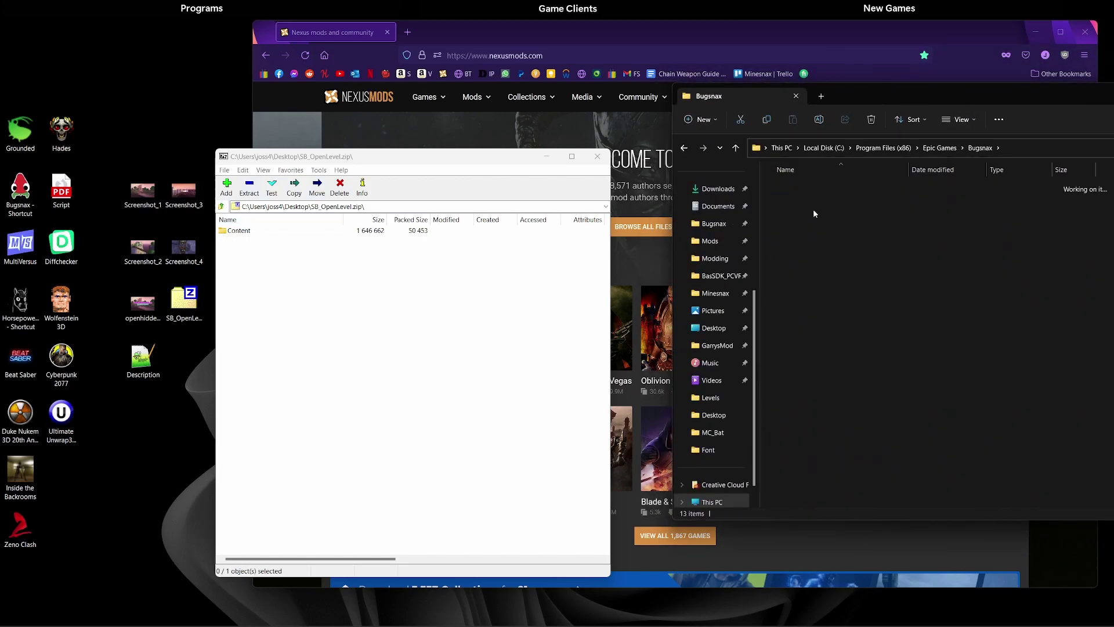
double_click(256, 232)
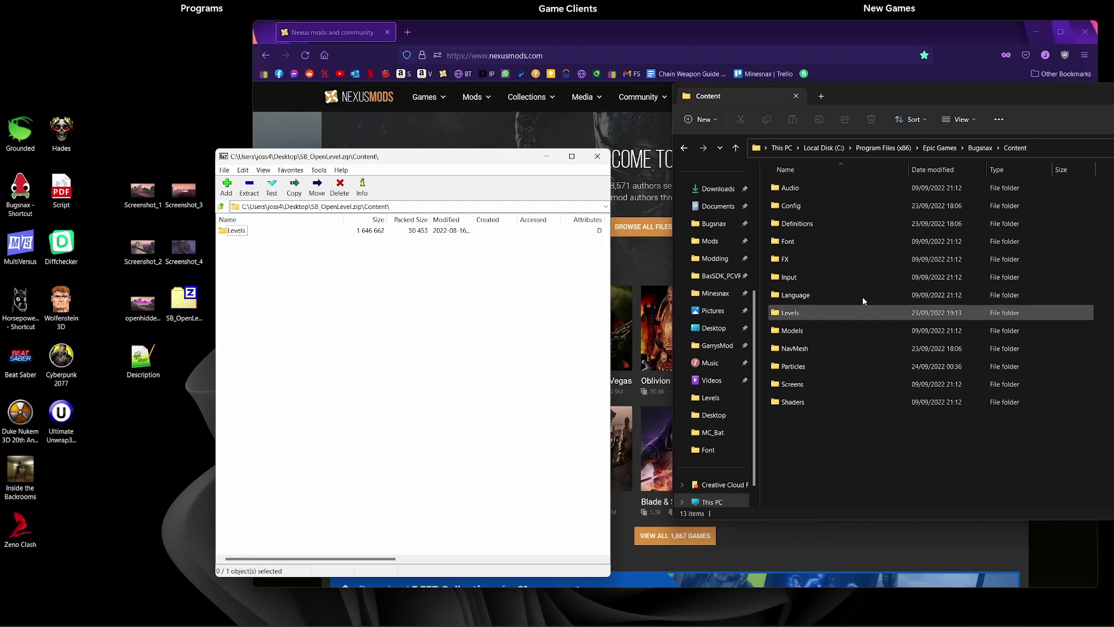
double_click(792, 313)
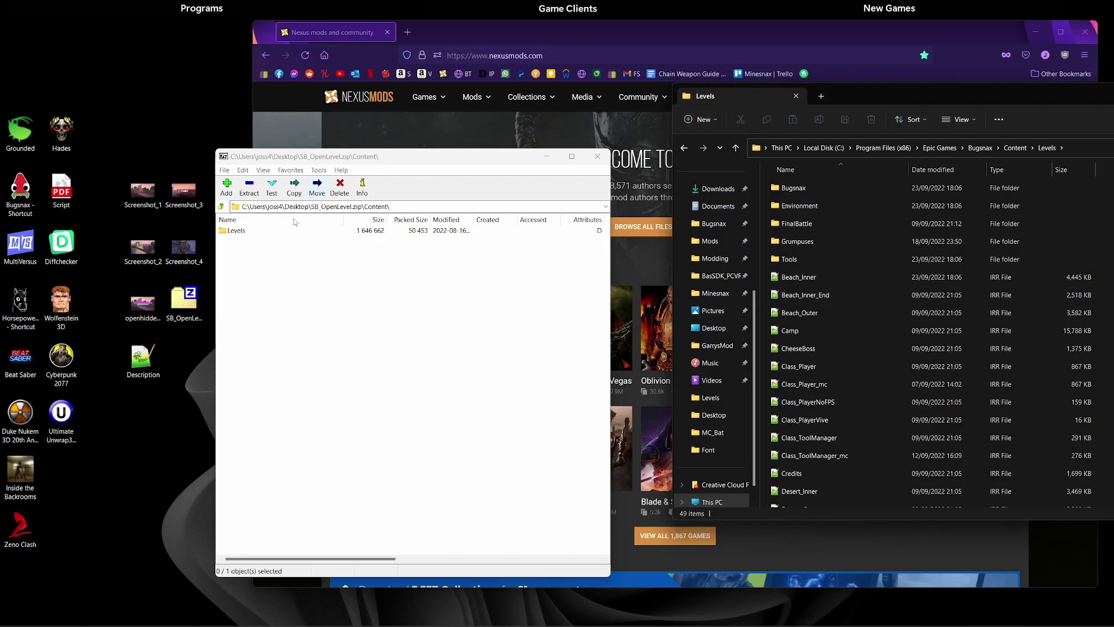
double_click(235, 231)
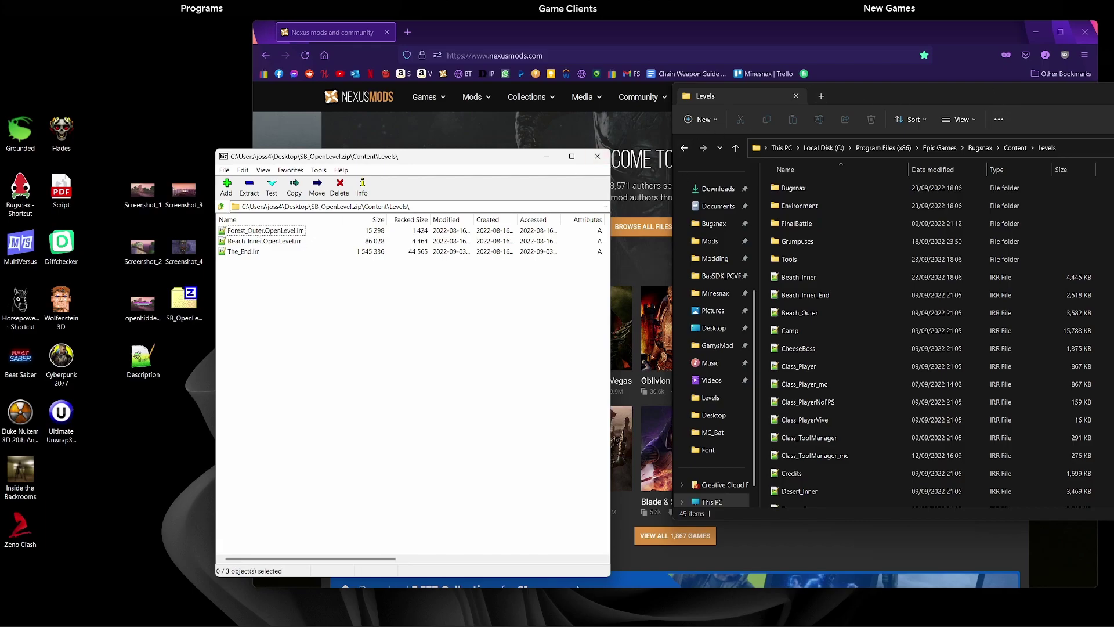
left_click(683, 172)
key("alt+F4")
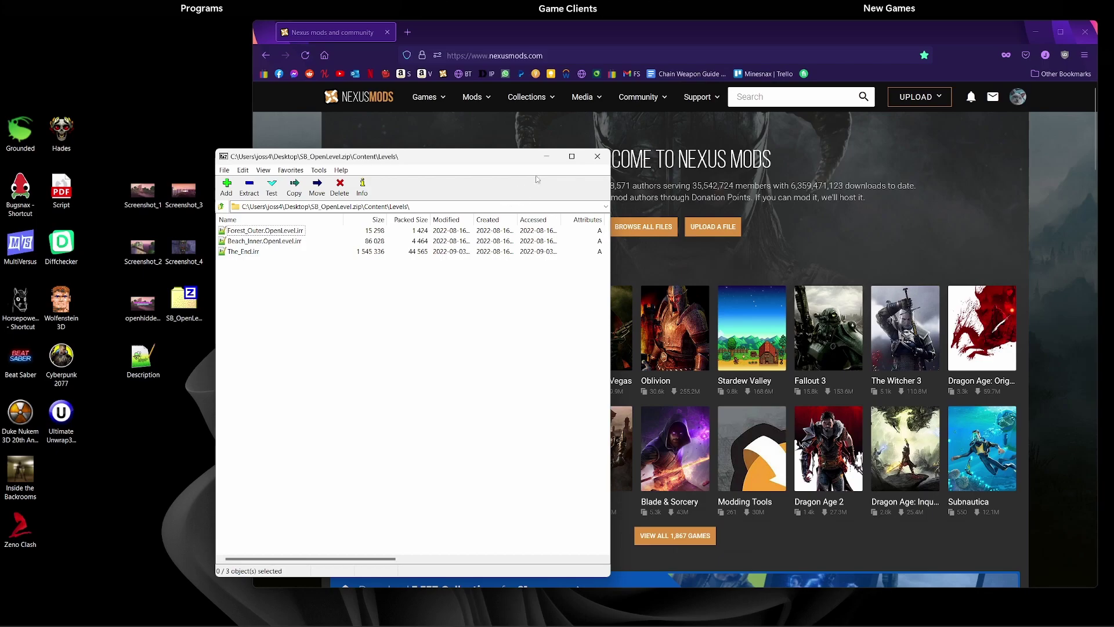
Close 7-Zip and load nexusmods.com/bugsnax in the browser.
left_click(597, 156)
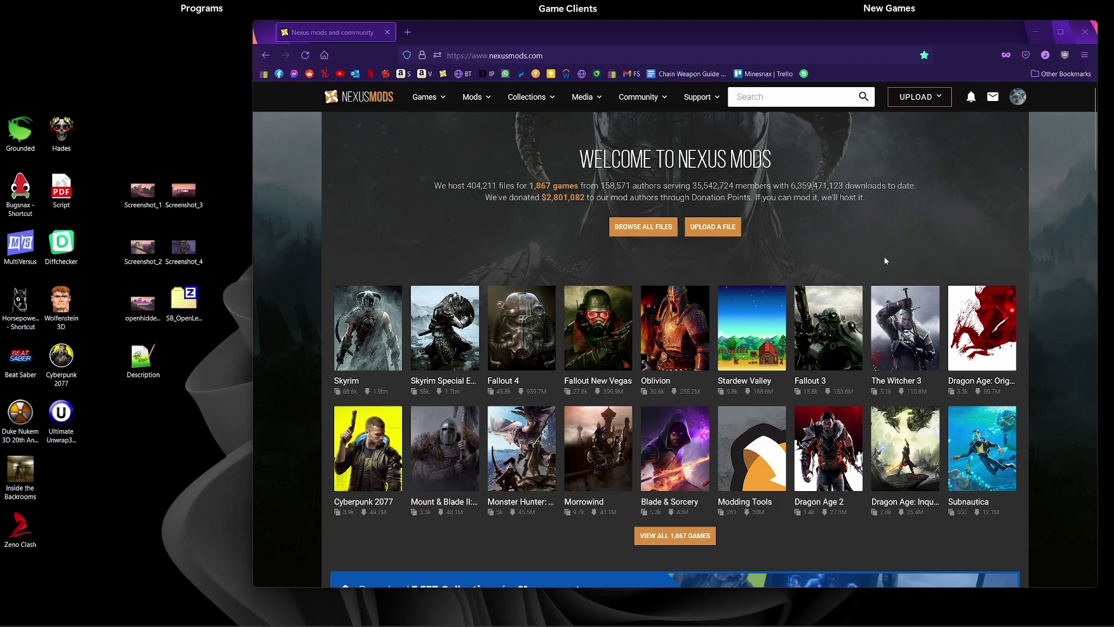
left_click(583, 55)
left_click(578, 56)
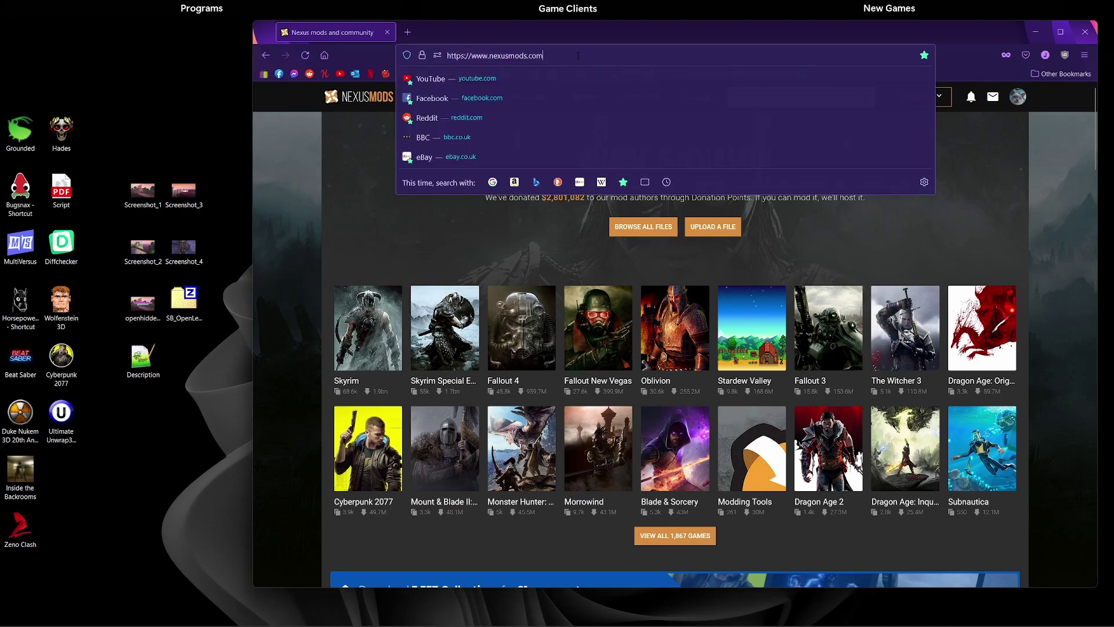
type("/bugsnax")
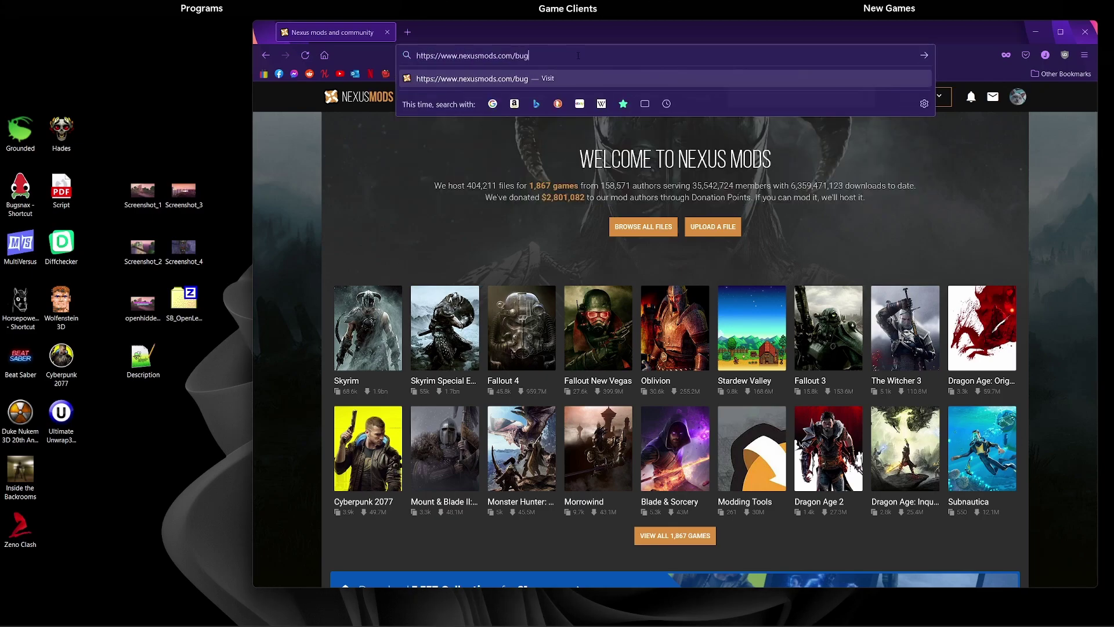
key("Return")
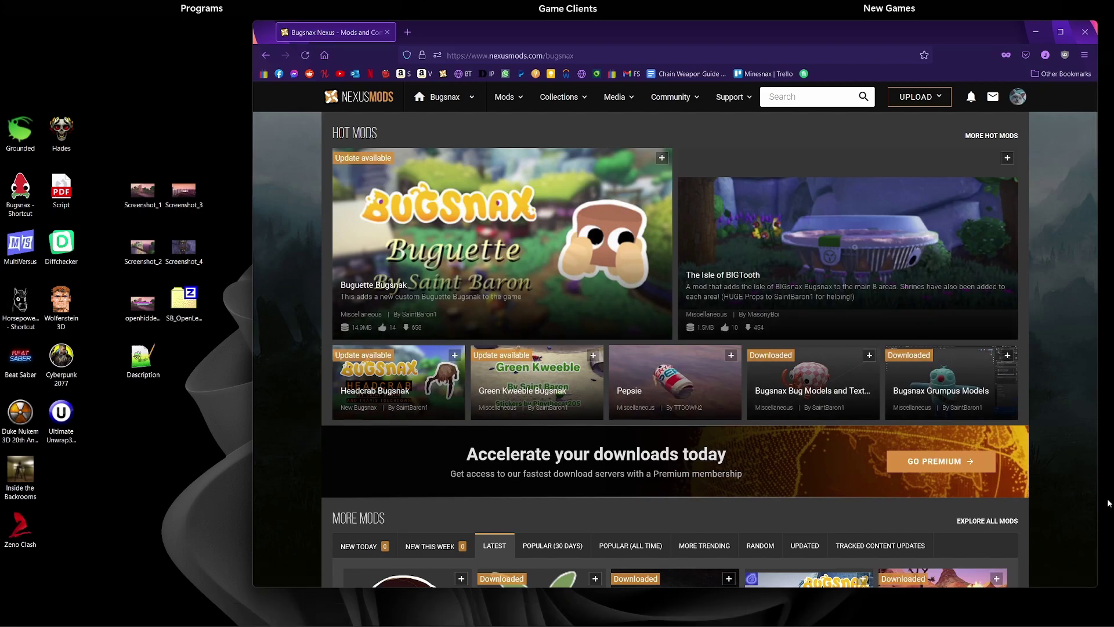
Start a new Bugsnax mod upload and choose the Miscellaneous category.
left_click(925, 101)
left_click(934, 129)
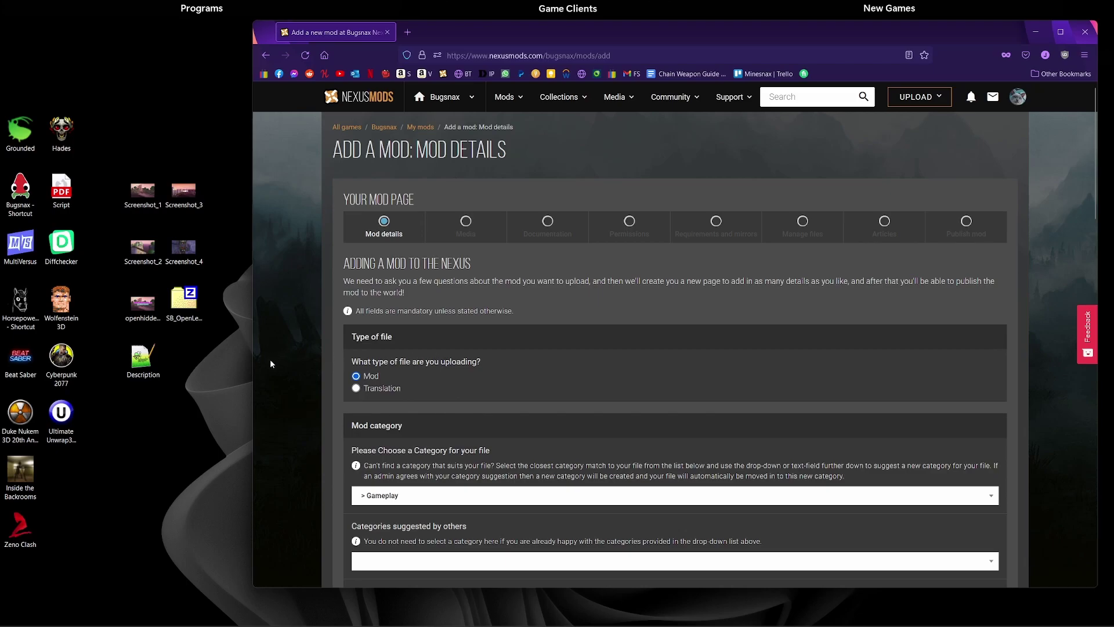
scroll(545, 462, "down", 2)
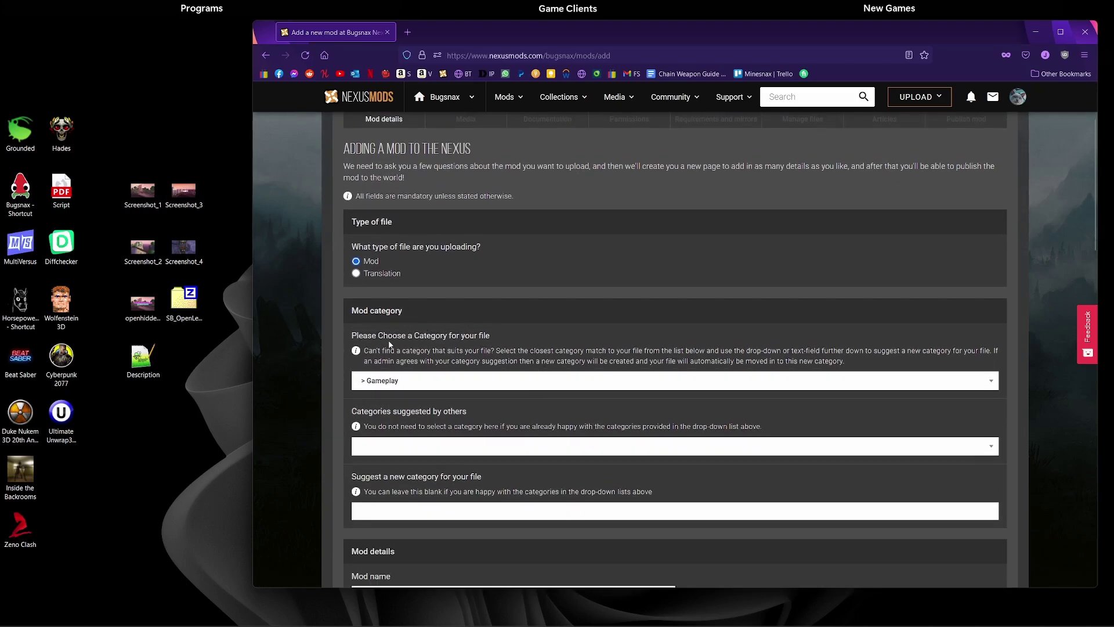
left_click(436, 385)
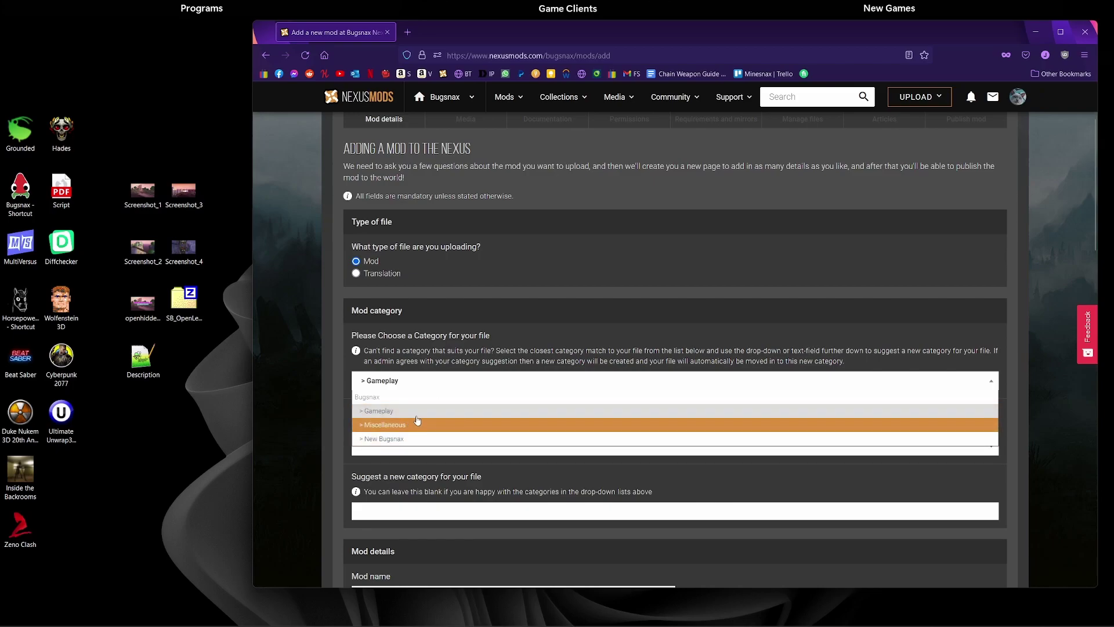
left_click(409, 427)
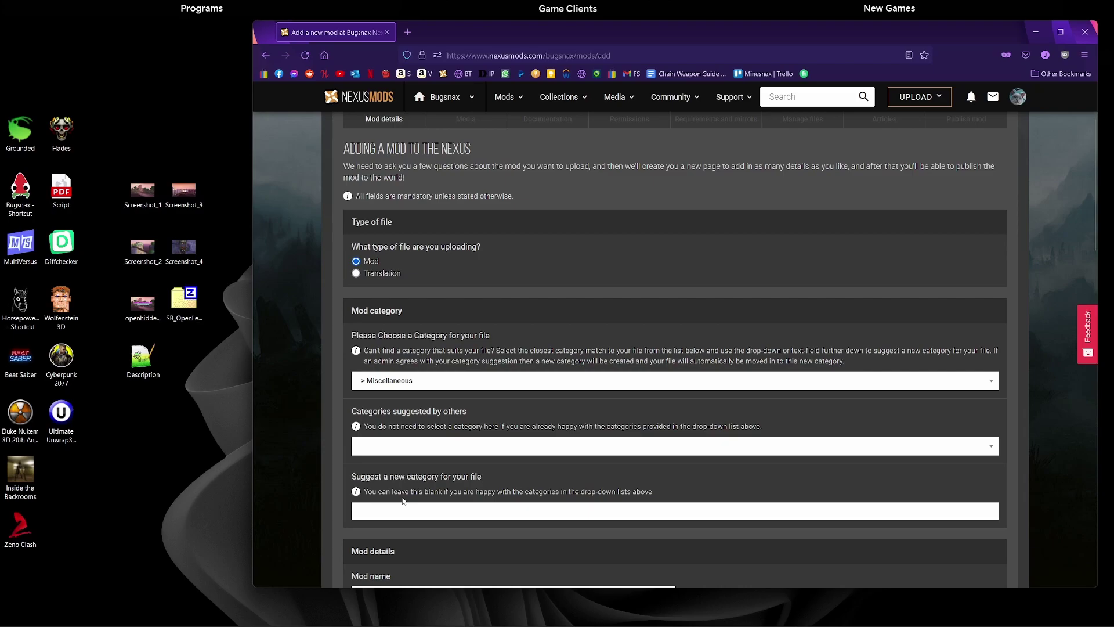
scroll(522, 438, "down", 4)
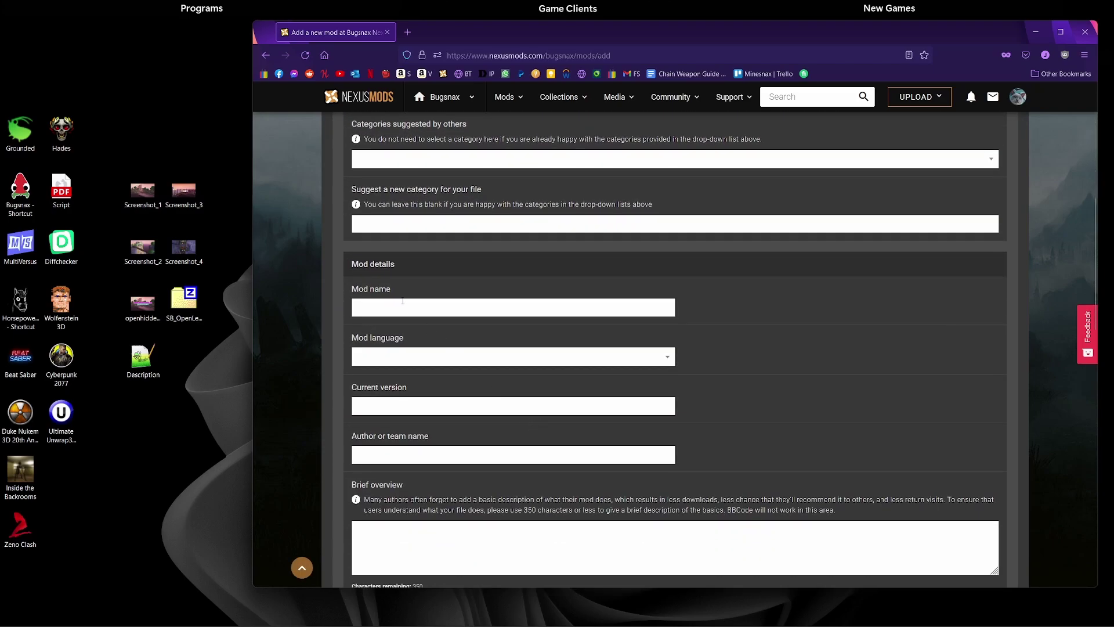
Enter the mod name 'Open Hidden Area' and the current version 1.0.
left_click(416, 303)
type("O")
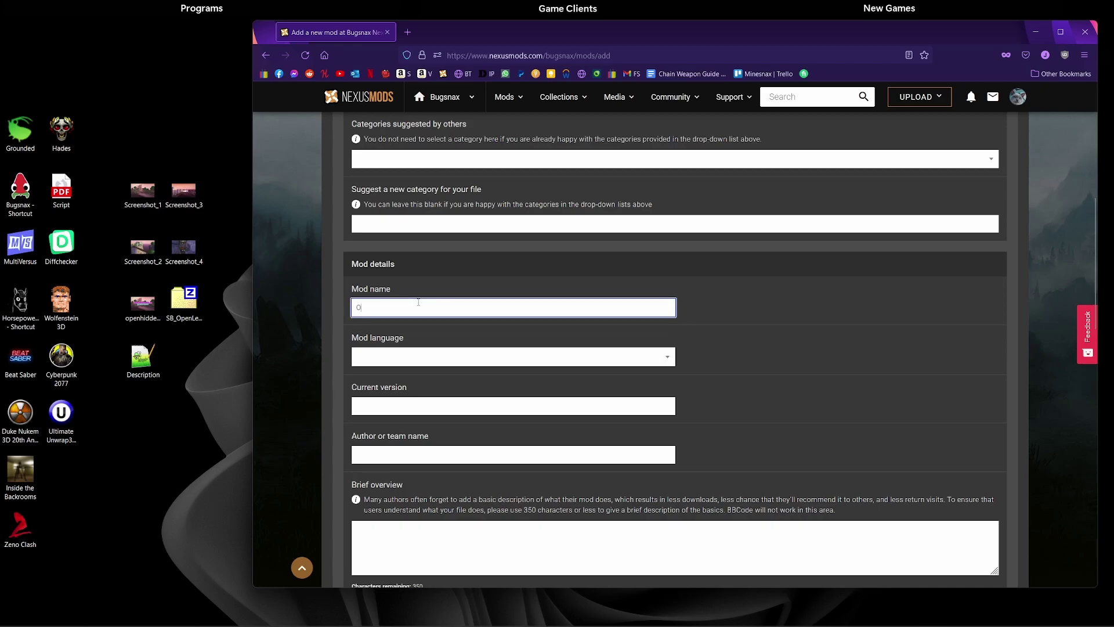
type("pen Hidden Areas")
left_click(409, 402)
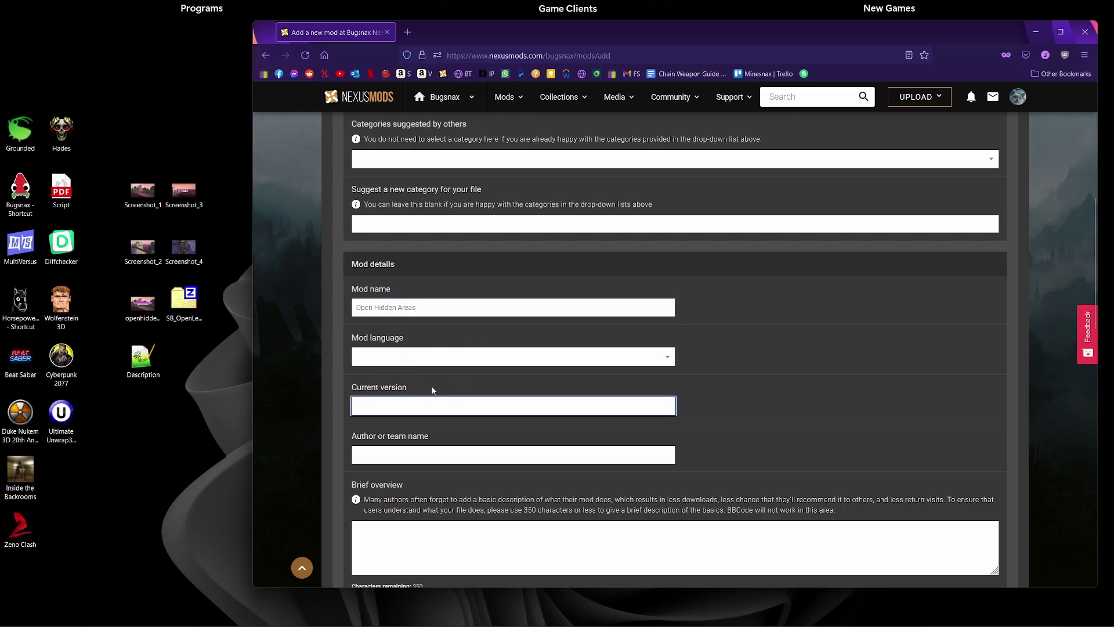
left_click(780, 418)
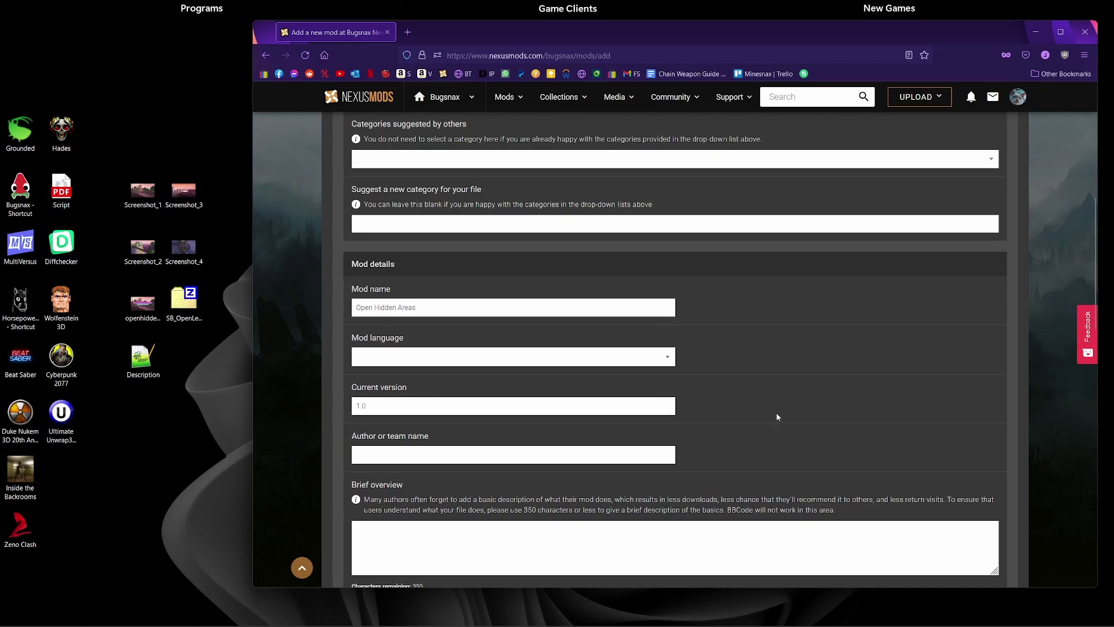
scroll(748, 404, "down", 1)
scroll(734, 396, "down", 2)
Enter the author name and the overview 'A mod that will open up hidden areas in Snaktooth Island'.
left_click(447, 340)
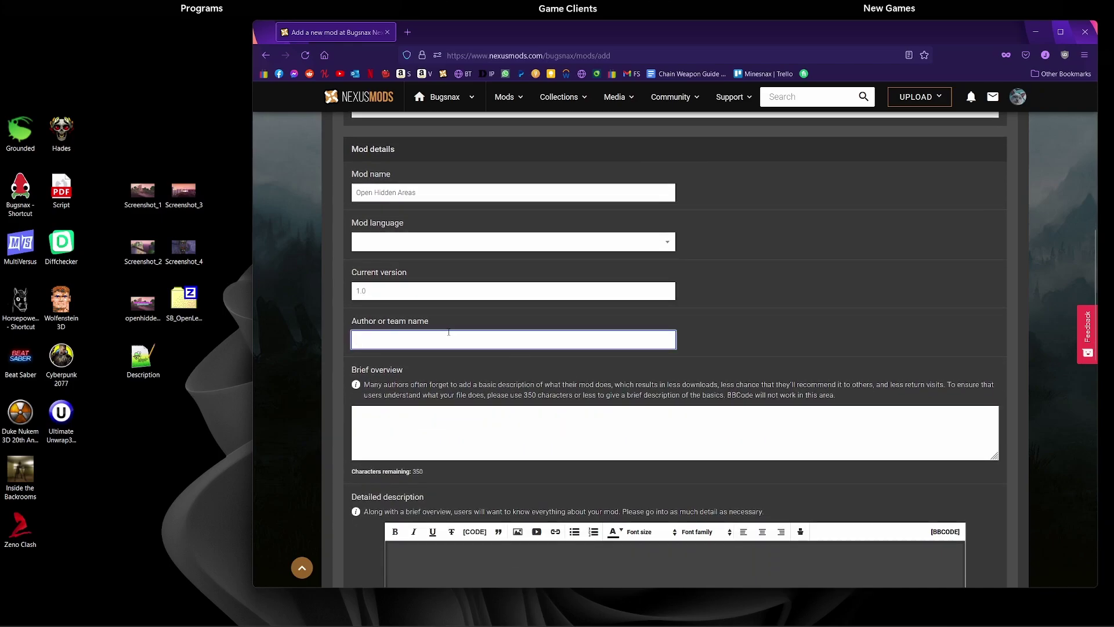
type("Saint Ba")
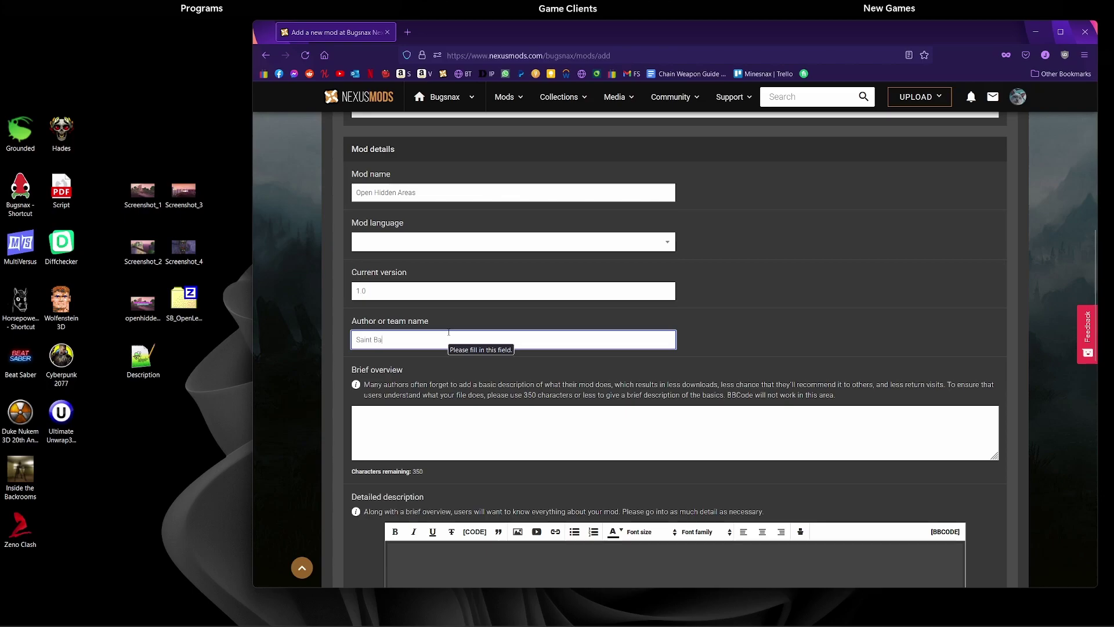
type("ron")
left_click(445, 410)
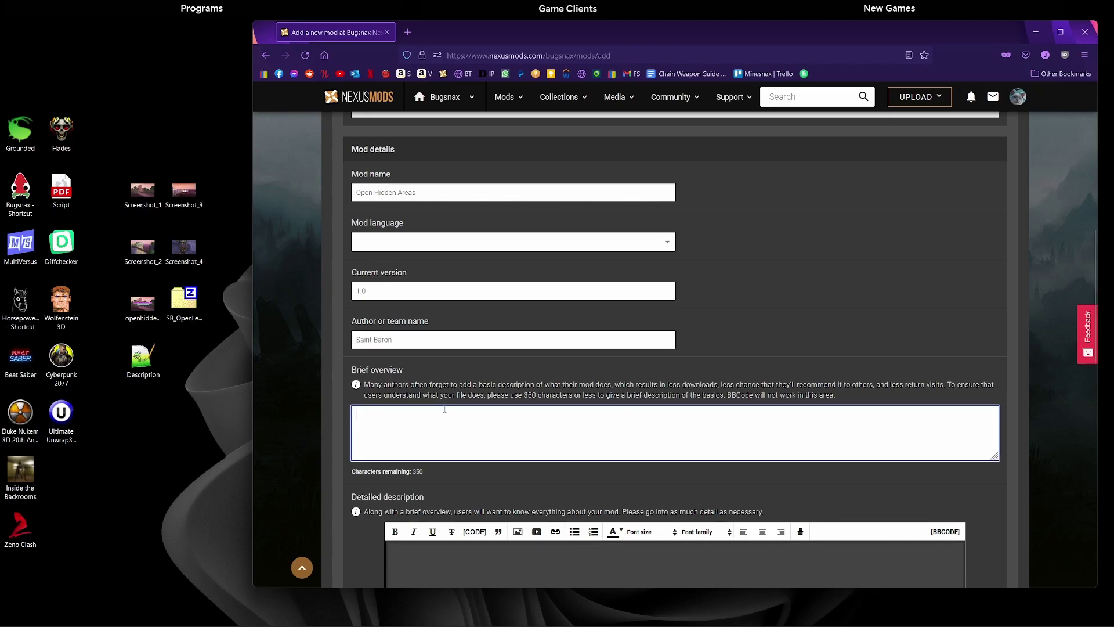
type("A mod that will open up hidden areas ")
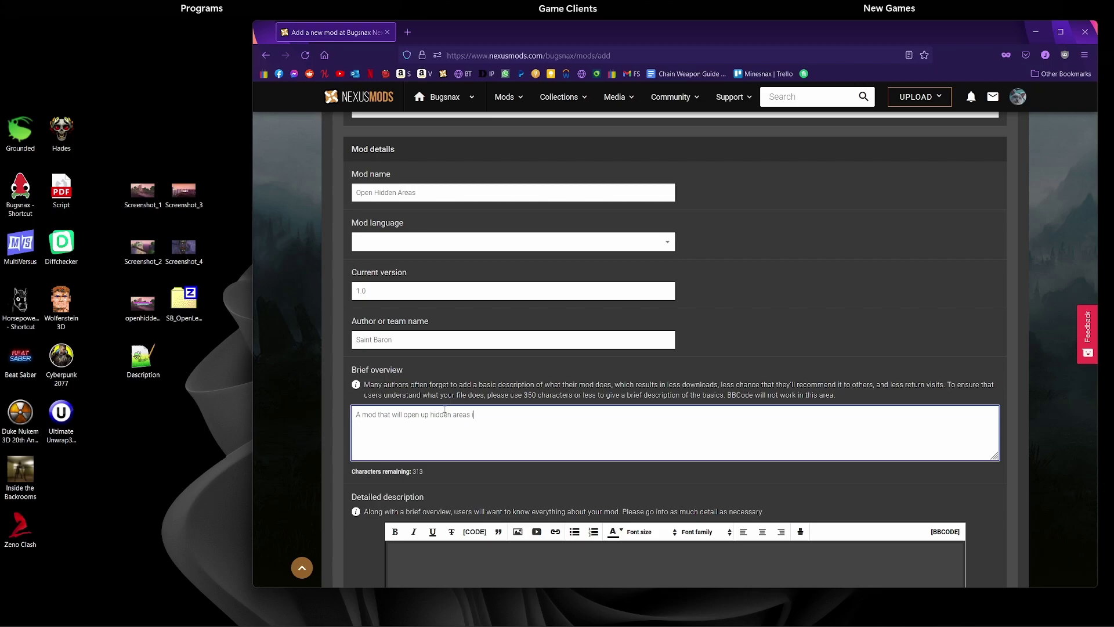
type("in Snaktooth Isal")
key("BackSpace")
key("BackSpace")
type("land")
scroll(519, 355, "down", 3)
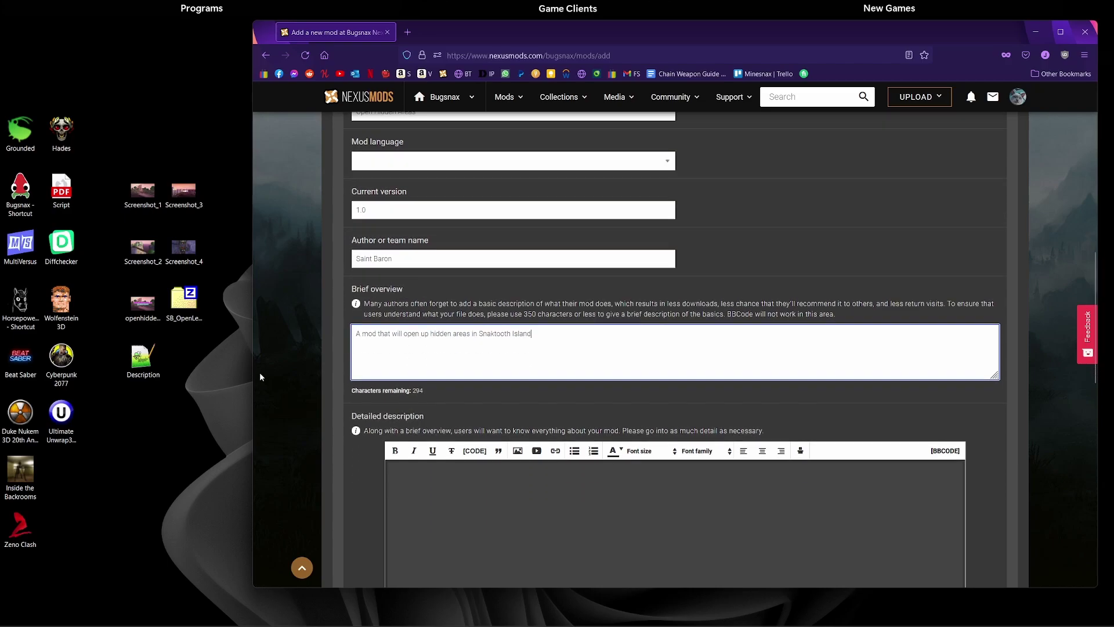
Copy all text from Description.txt and paste it into the Detailed description editor.
left_click(153, 363)
double_click(154, 363)
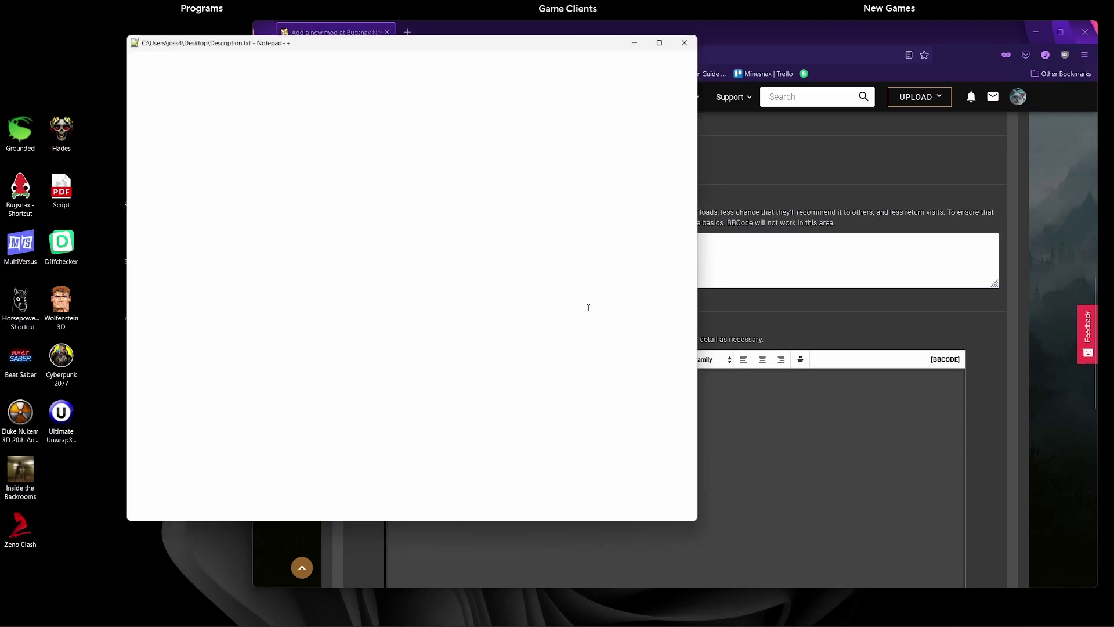
key("ctrl+a")
key("ctrl+c")
left_click(689, 39)
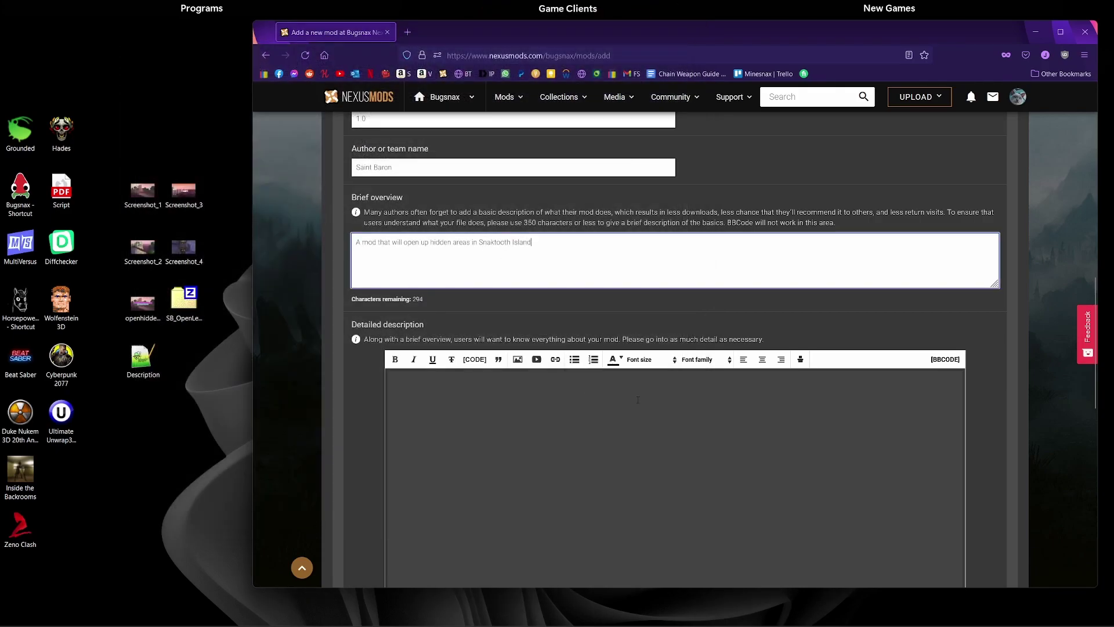
key("ctrl+v")
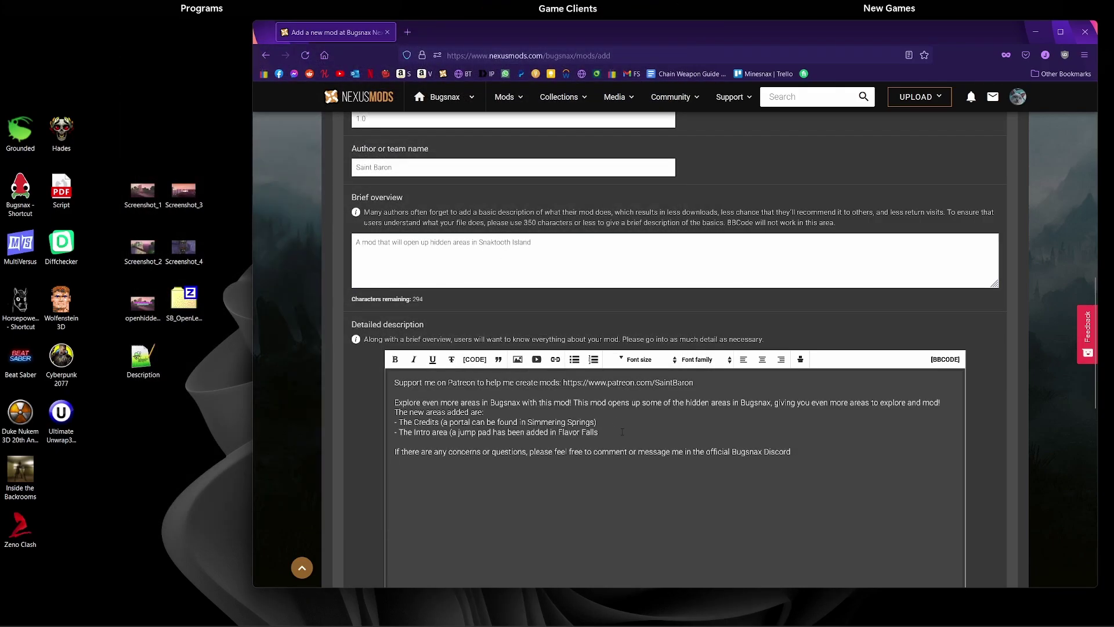
Review the pasted description, selecting the new-areas, Patreon and closing lines.
left_click_drag(622, 431, 396, 402)
triple_click(462, 383)
double_click(511, 452)
triple_click(511, 452)
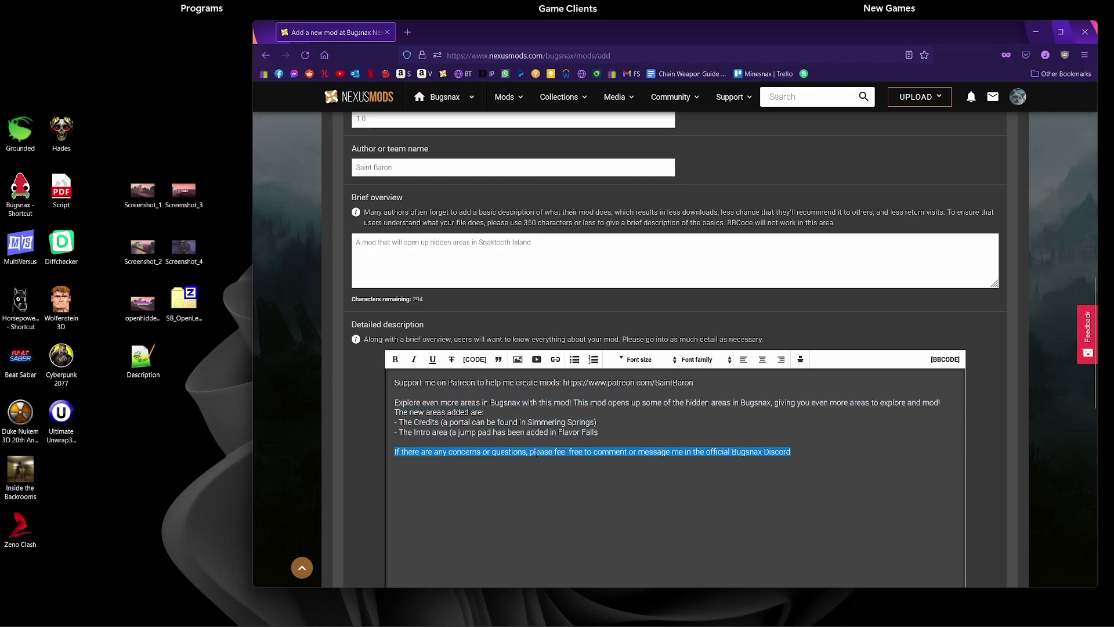
scroll(535, 453, "down", 3)
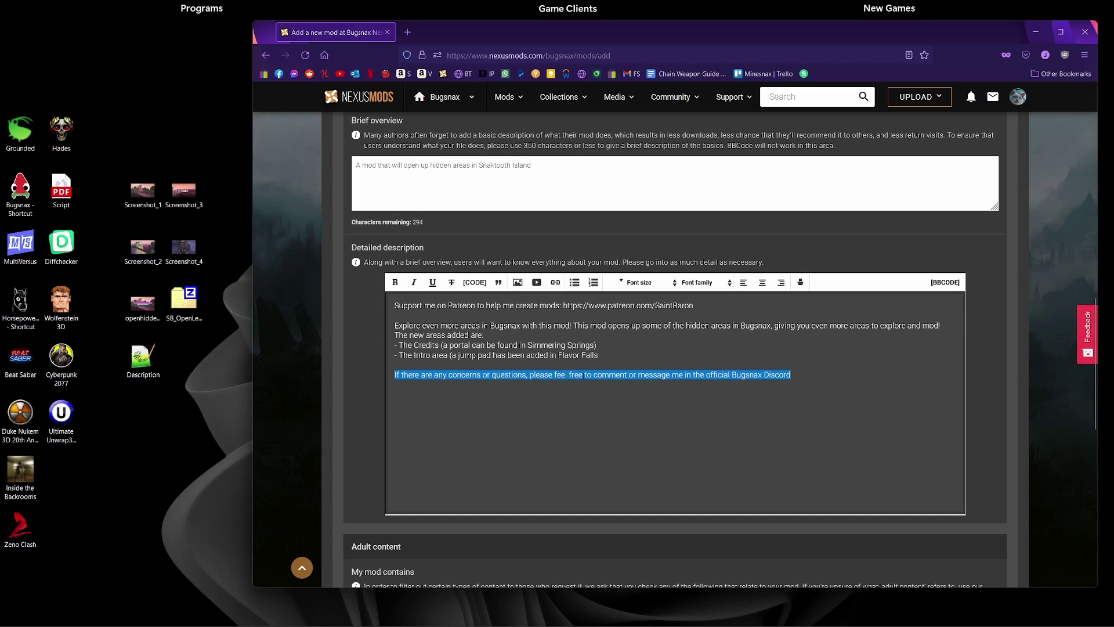
scroll(380, 374, "down", 2)
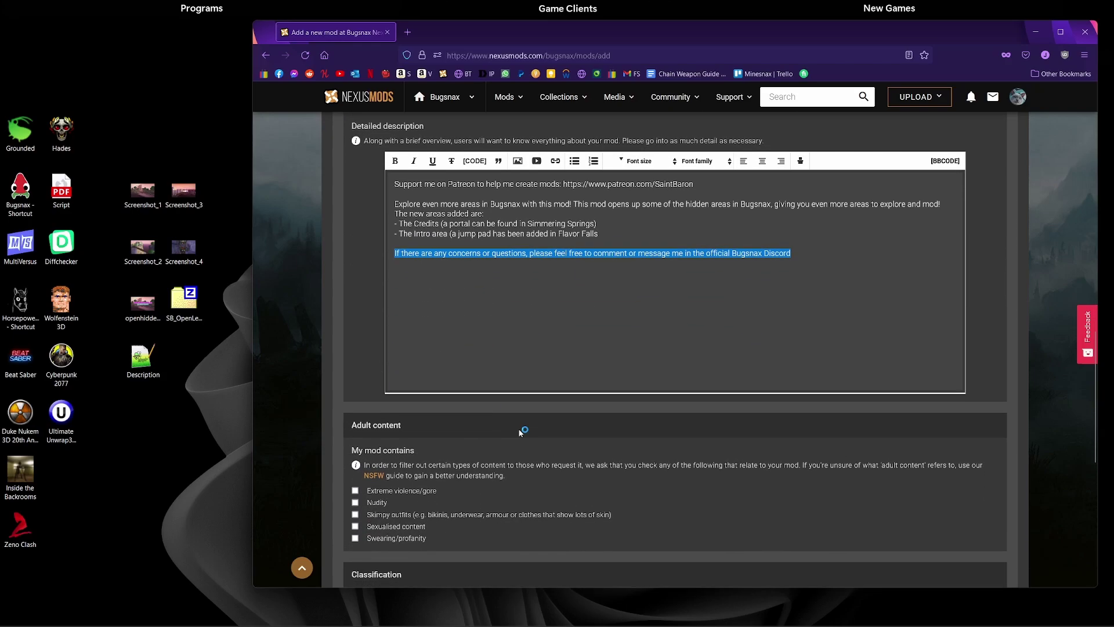
scroll(418, 369, "down", 1)
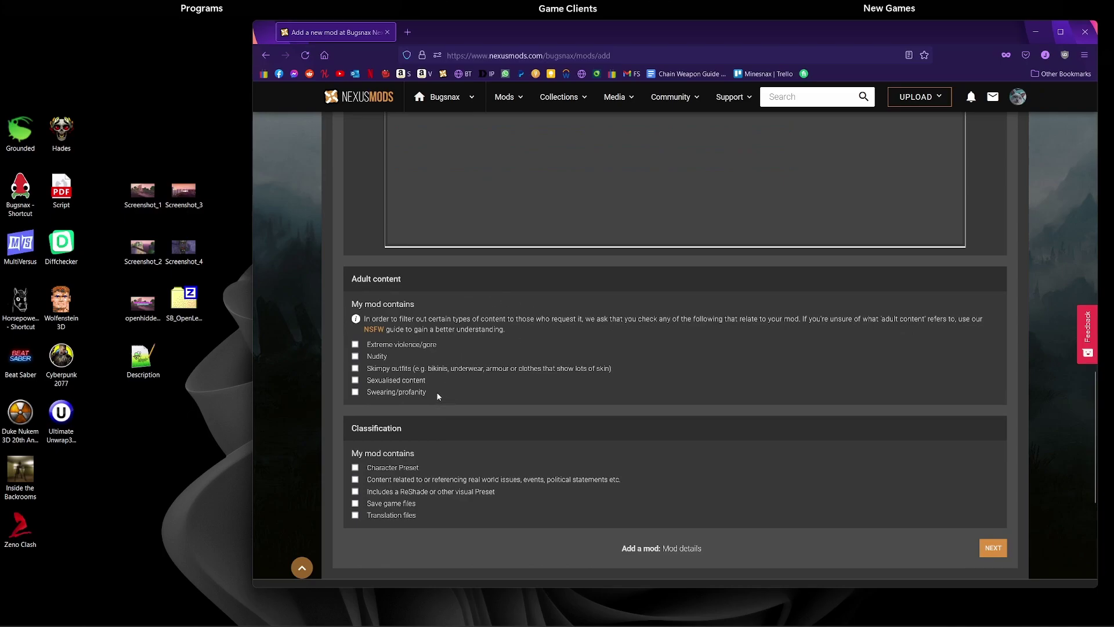
left_click_drag(438, 397, 453, 347)
left_click(471, 343)
Continue to Media and upload the cropped openhiddenareas banner as the header image.
left_click(999, 548)
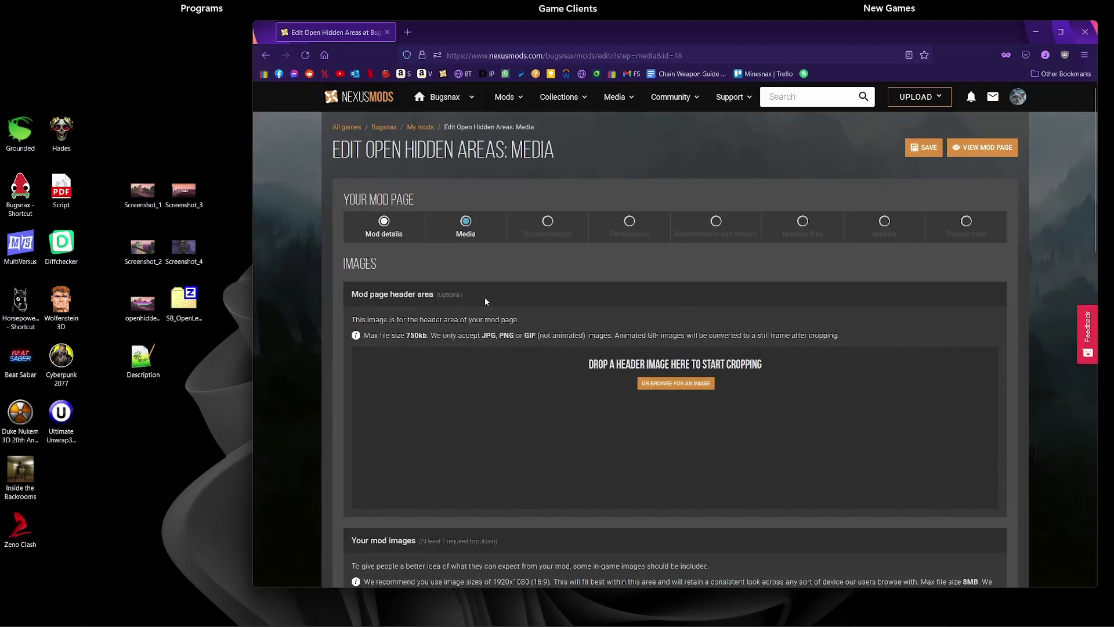
left_click_drag(142, 302, 583, 385)
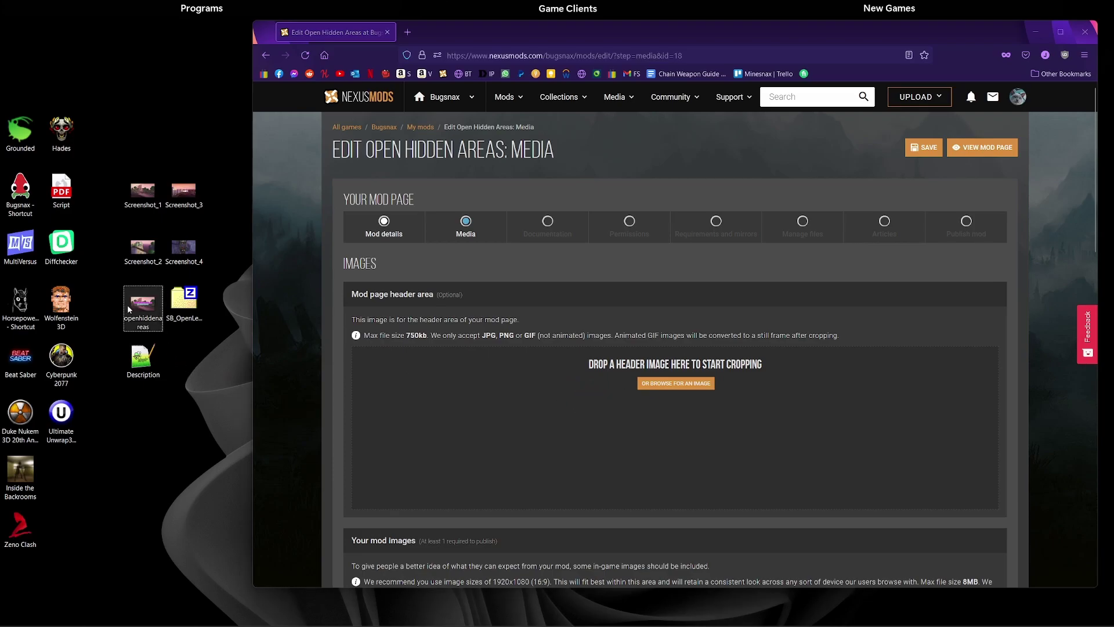
scroll(678, 444, "down", 4)
left_click_drag(918, 362, 998, 400)
left_click(938, 510)
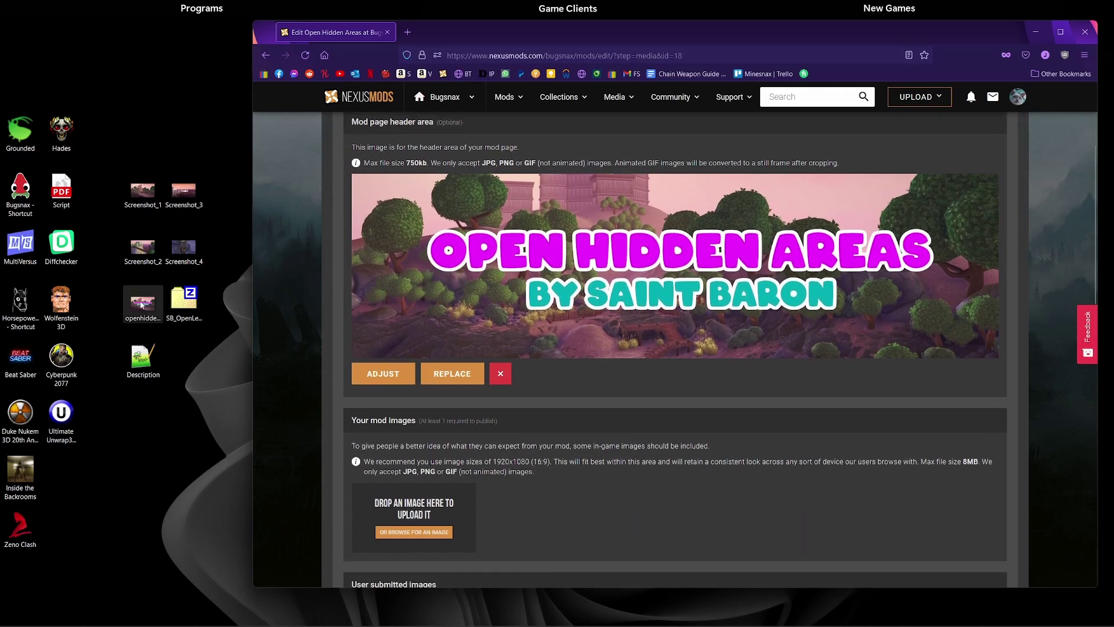
Add Screenshot_1–4 and the openhiddenareas banner to Your mod images.
left_click(142, 303)
left_click_drag(145, 272, 191, 183)
left_click(152, 291, "ctrl")
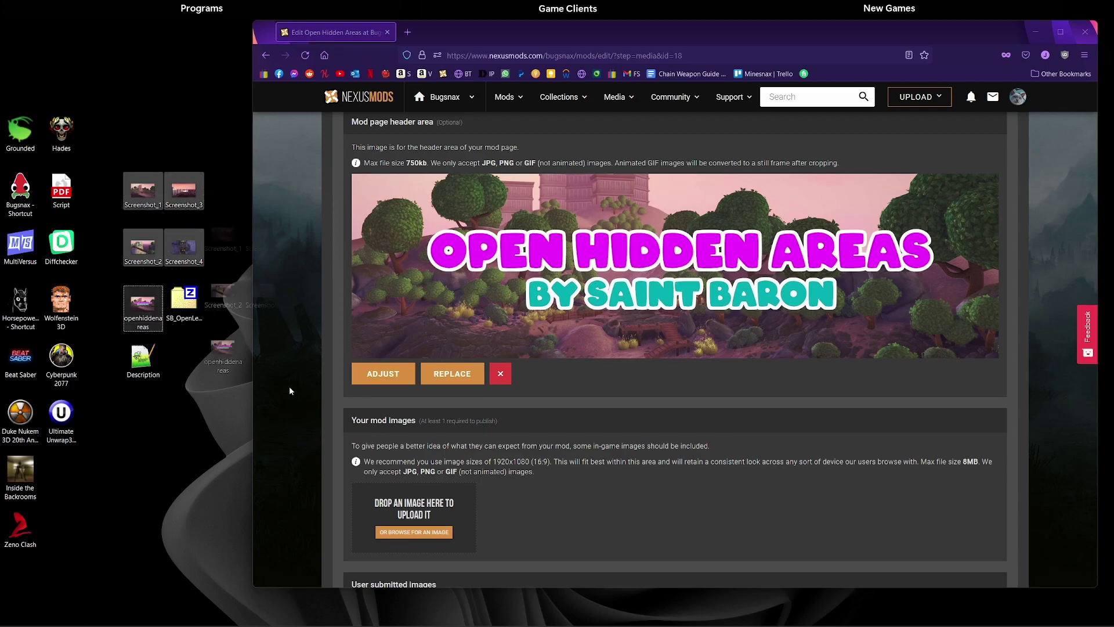
left_click_drag(153, 291, 439, 496)
scroll(463, 426, "down", 2)
scroll(463, 426, "down", 1)
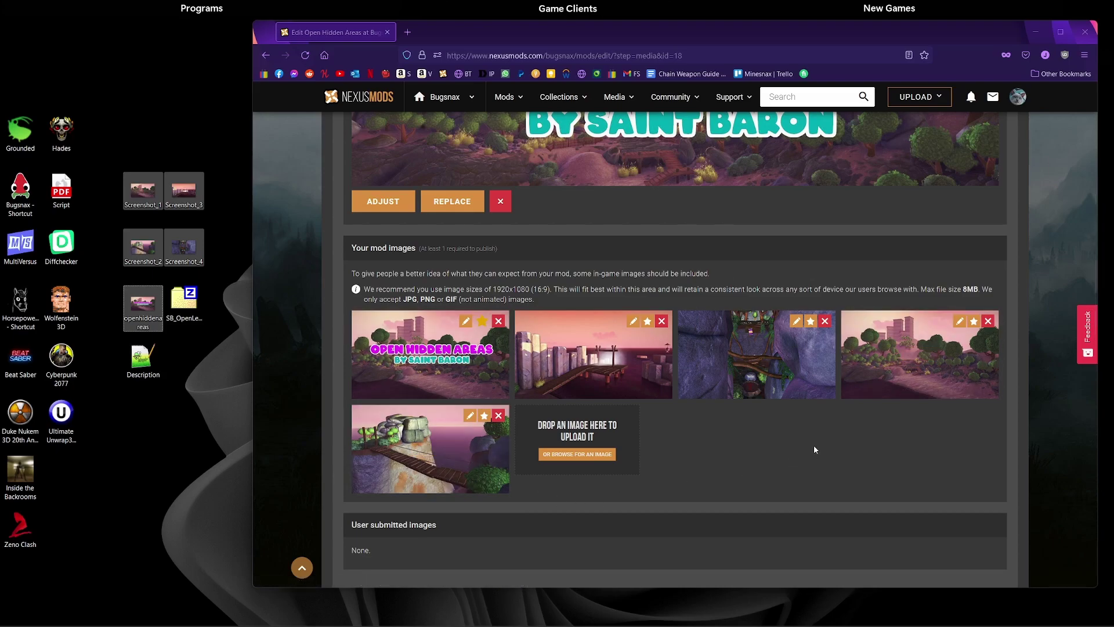
Star the banner as the primary mod image and continue to Documentation.
left_click(481, 322)
scroll(726, 488, "down", 10)
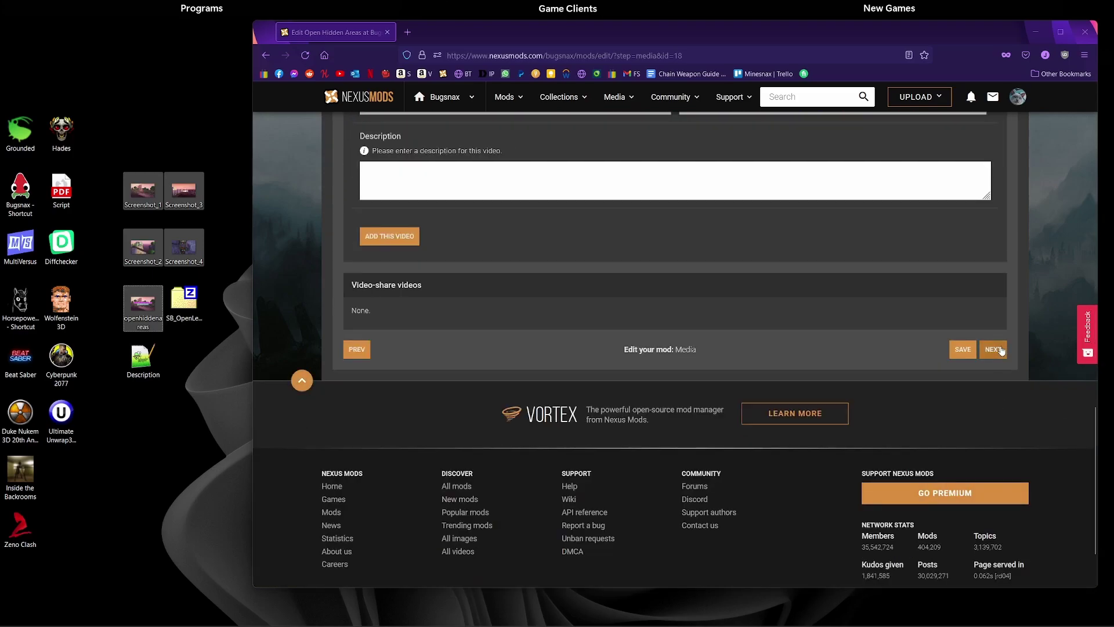
scroll(757, 354, "up", 5)
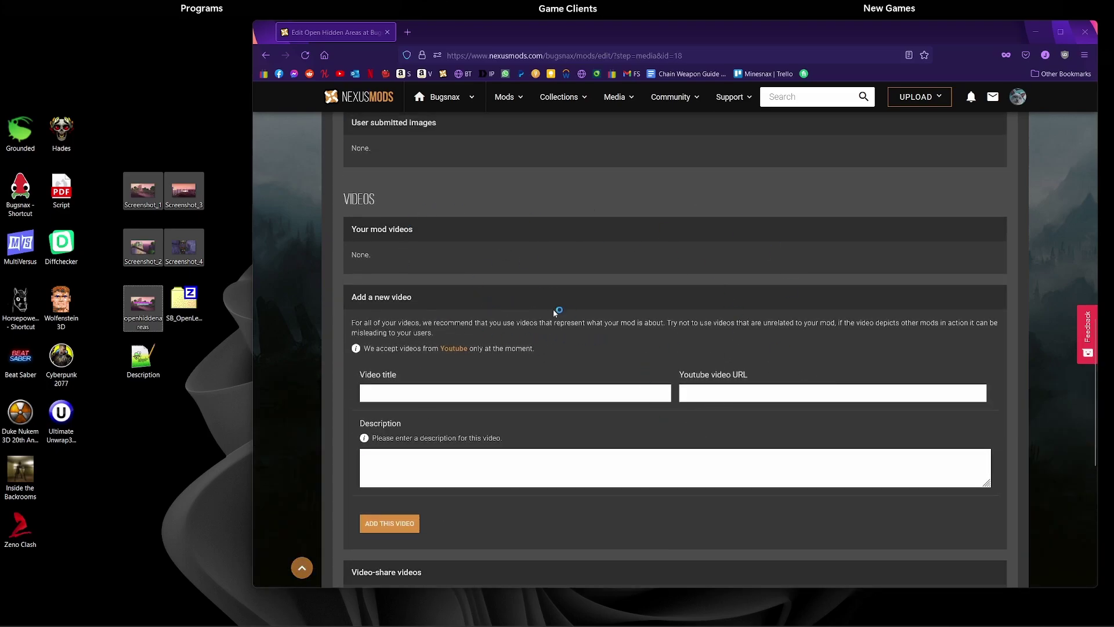
scroll(589, 311, "down", 3)
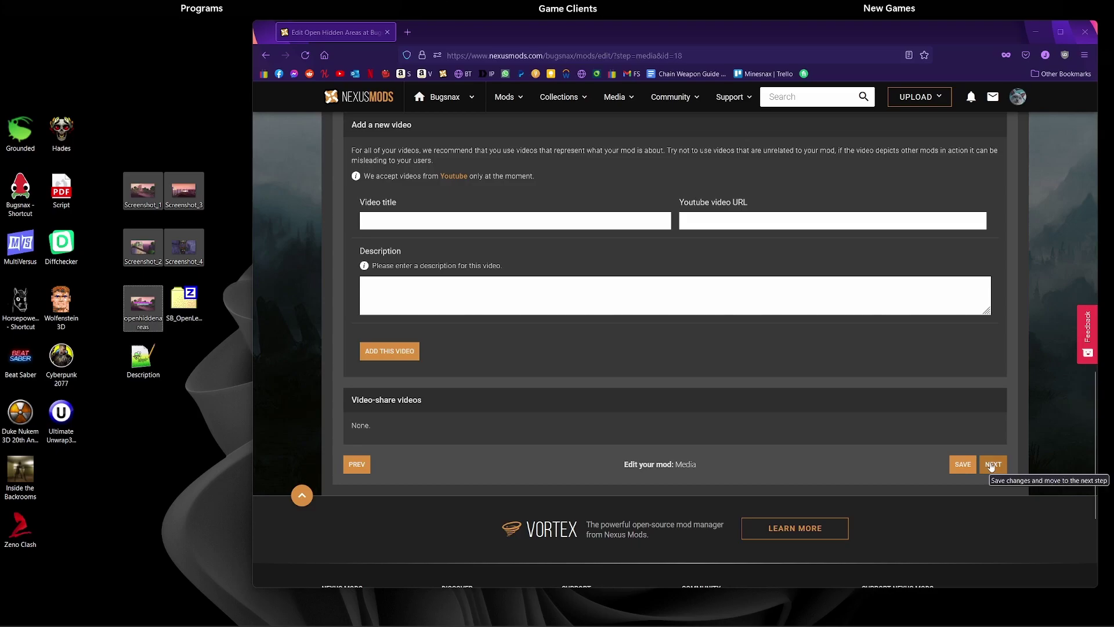
left_click(993, 465)
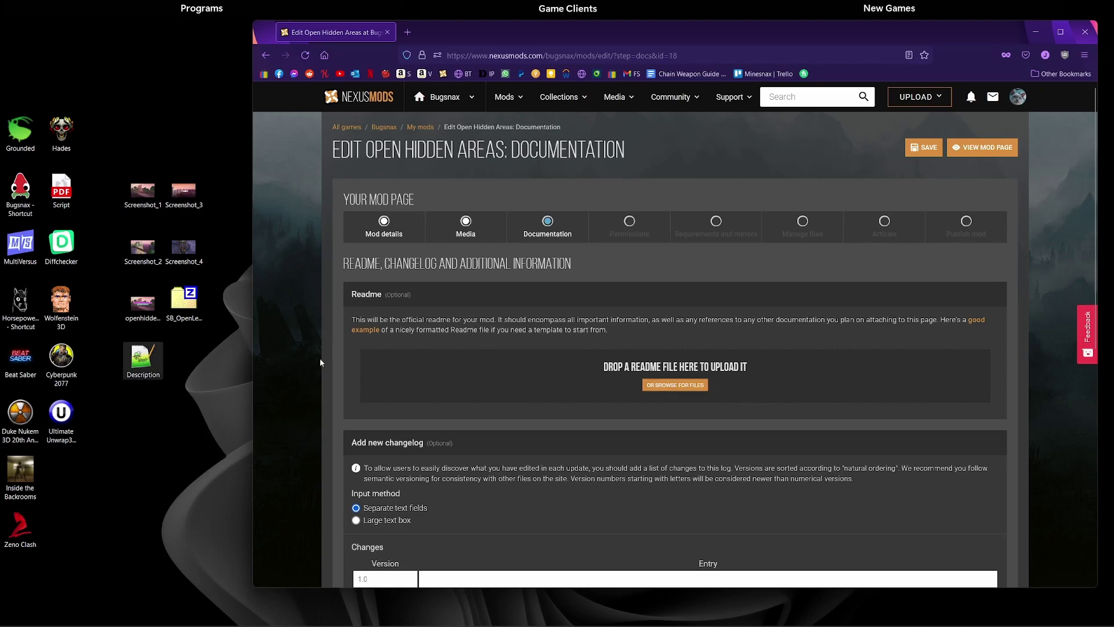
Add the changelog entry 'Initial release' for version 1.0.
scroll(549, 387, "down", 2)
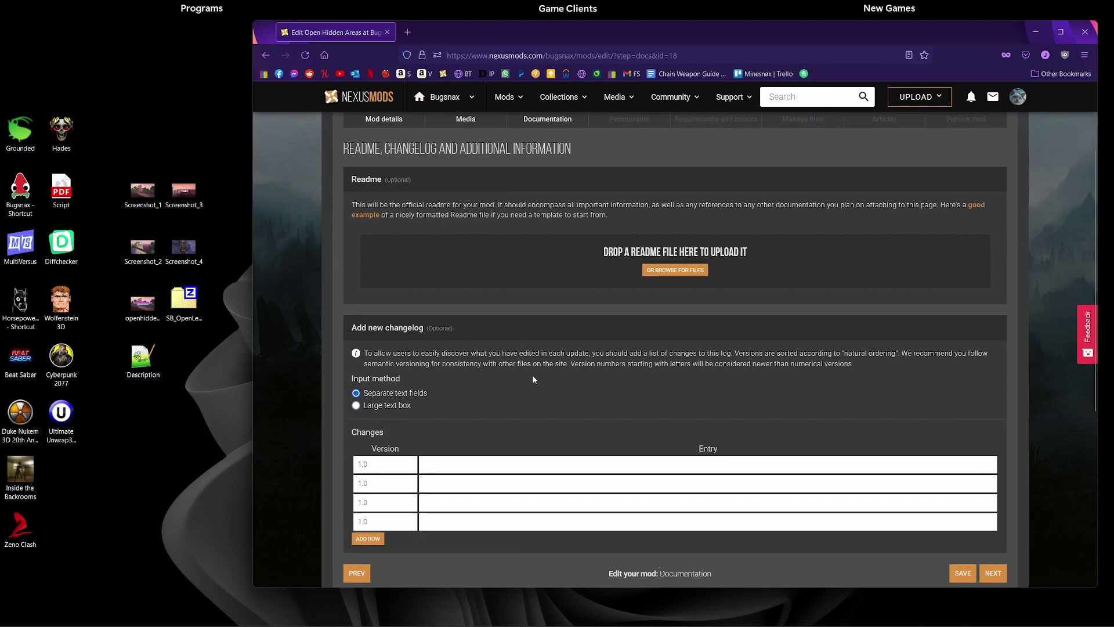
left_click(488, 467)
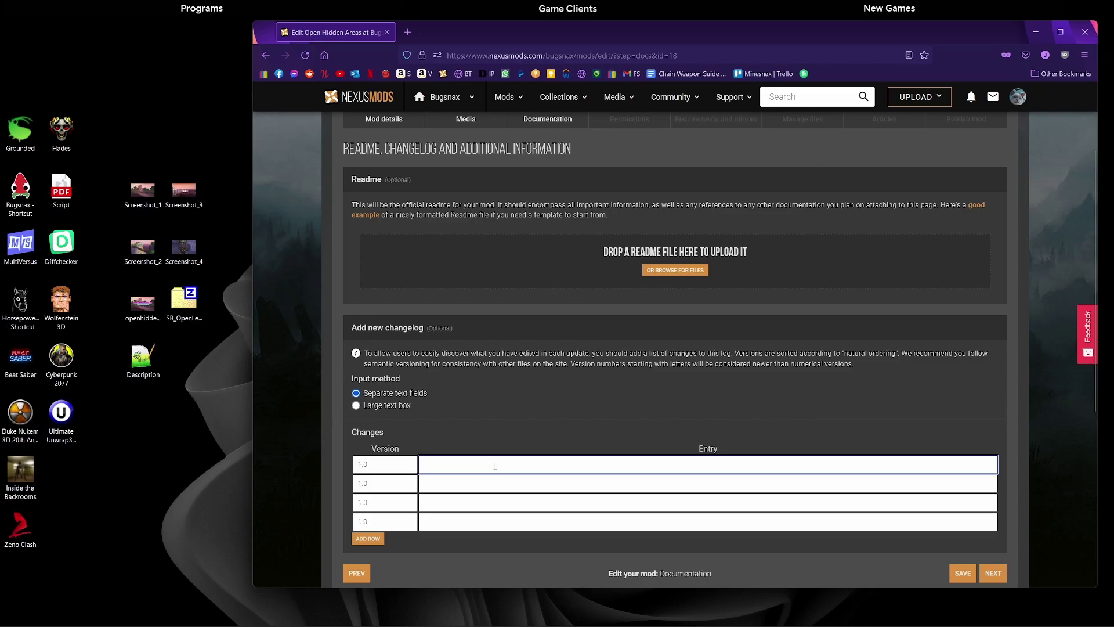
type("Initial release")
scroll(807, 435, "down", 2)
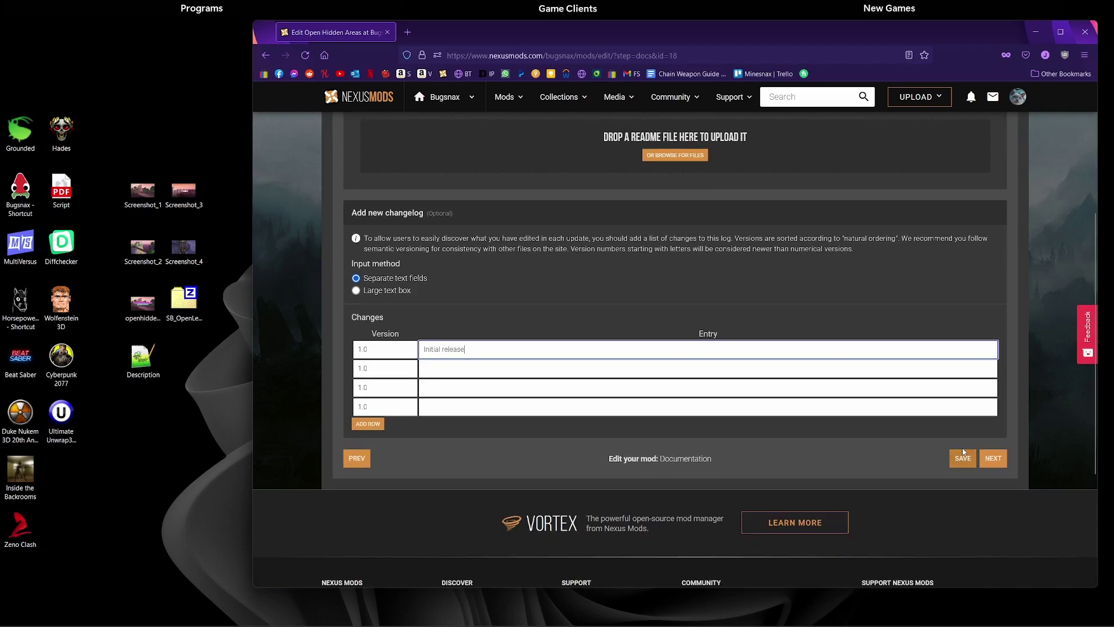
Continue to Permissions and scroll through its commenting, user and distribution options.
left_click(993, 459)
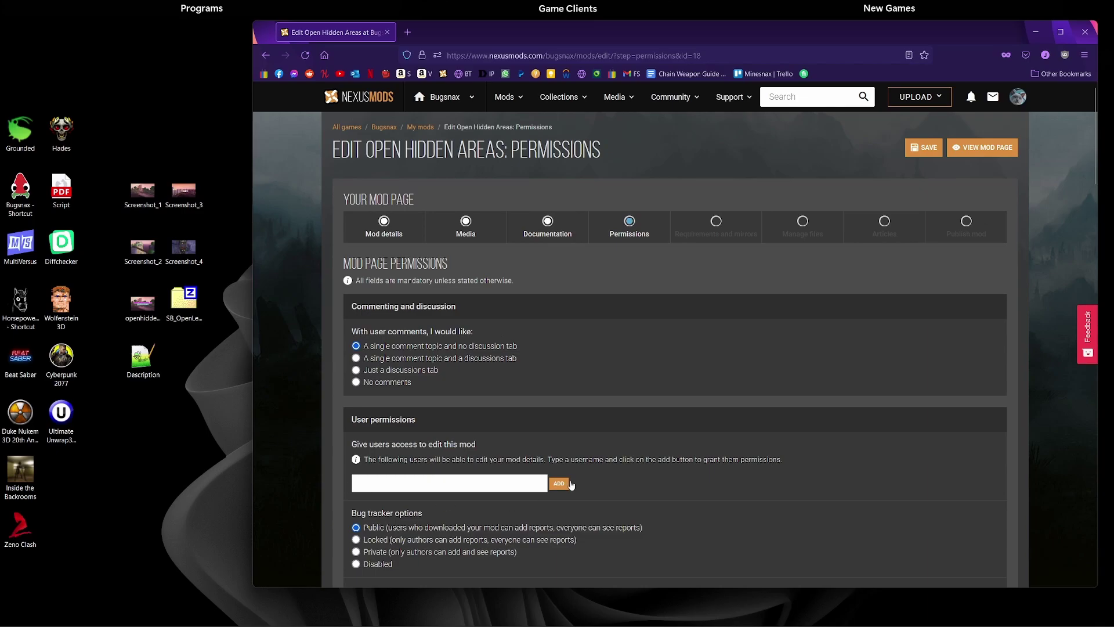
scroll(565, 350, "down", 1)
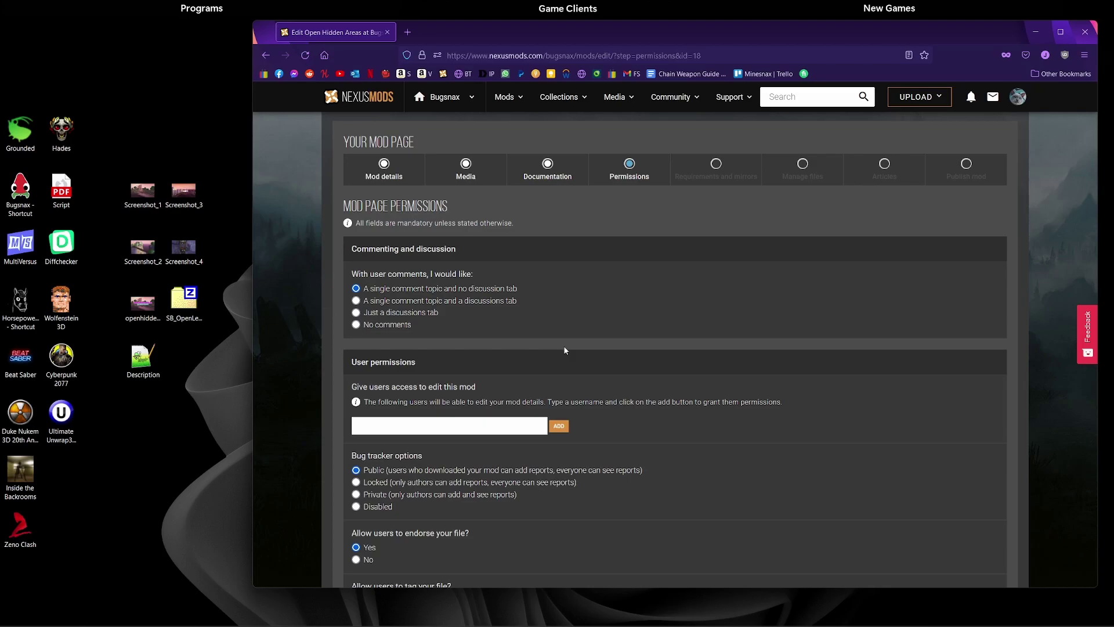
scroll(564, 350, "down", 6)
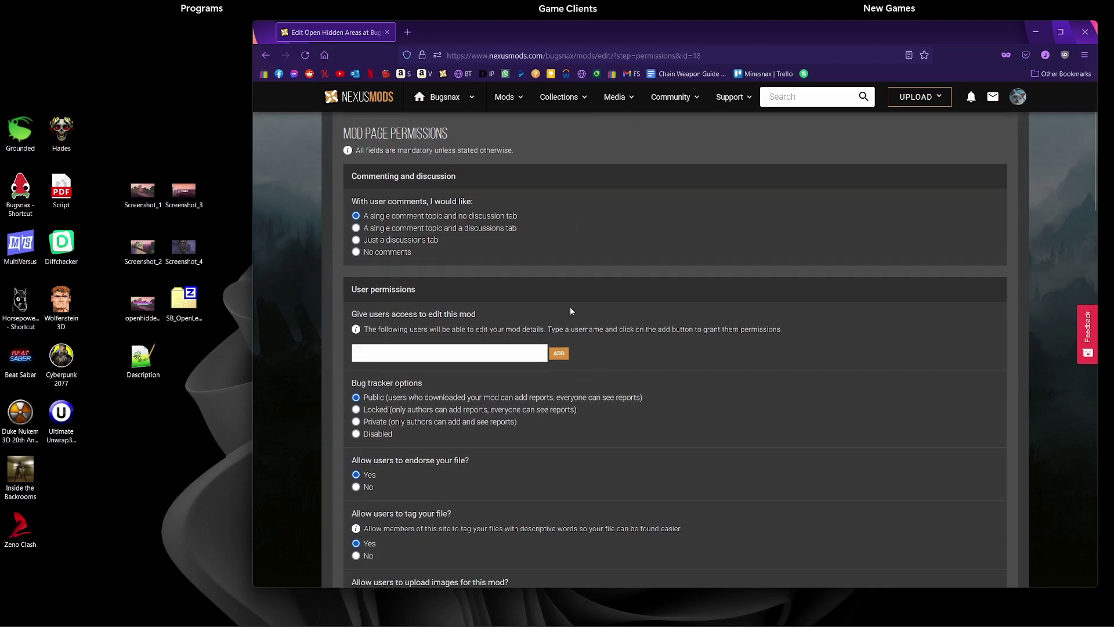
scroll(579, 330, "down", 6)
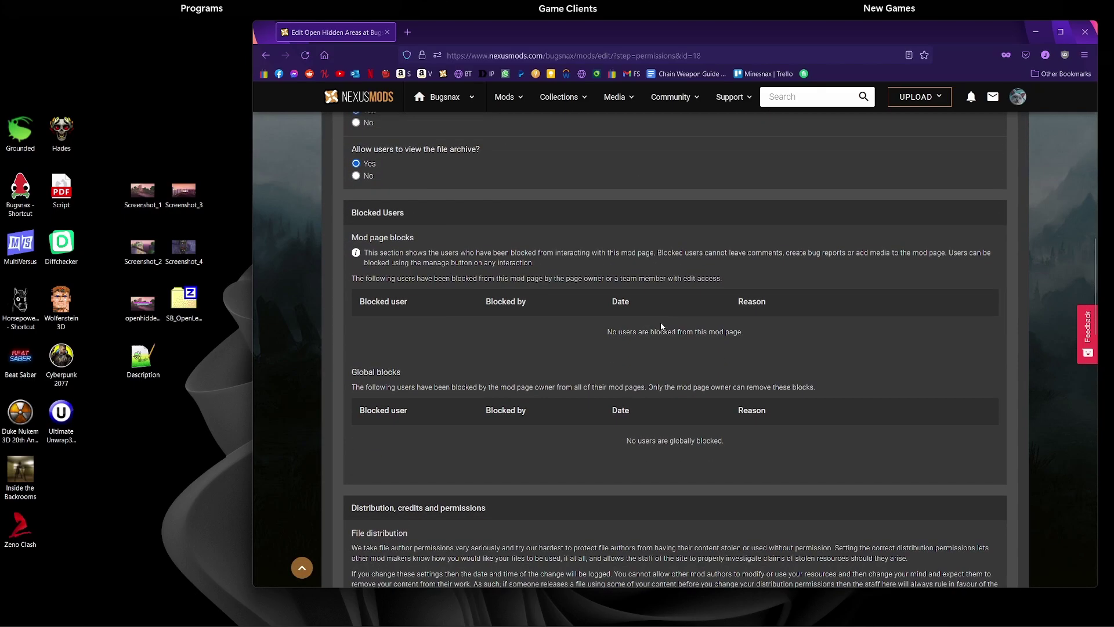
scroll(635, 321, "down", 10)
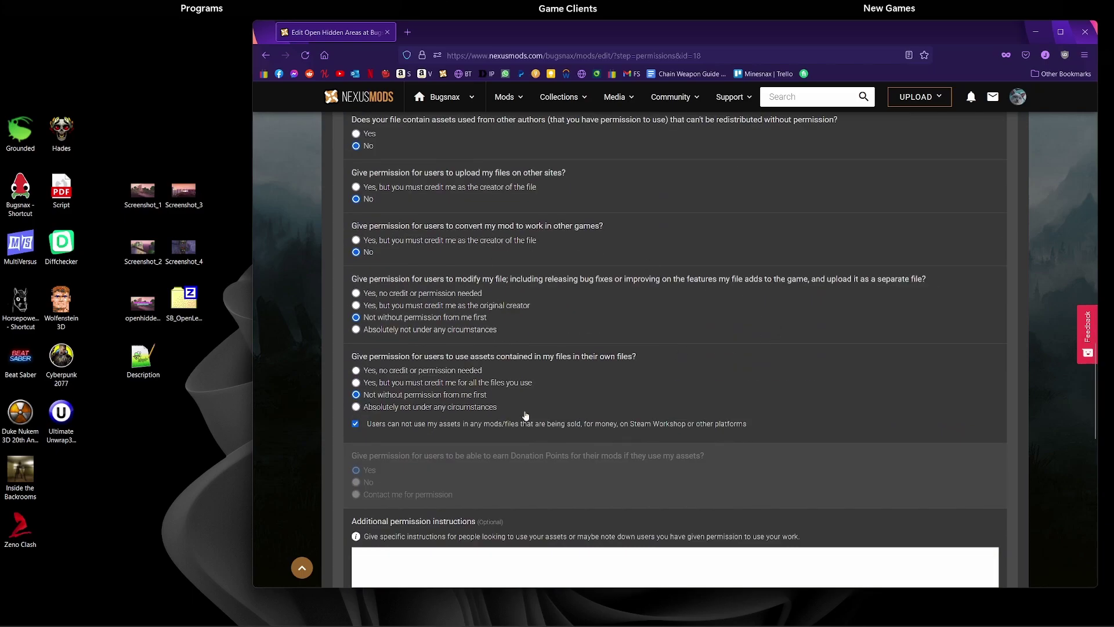
Enter the credit 'Young horses for the level files'.
scroll(728, 343, "down", 3)
scroll(559, 343, "down", 3)
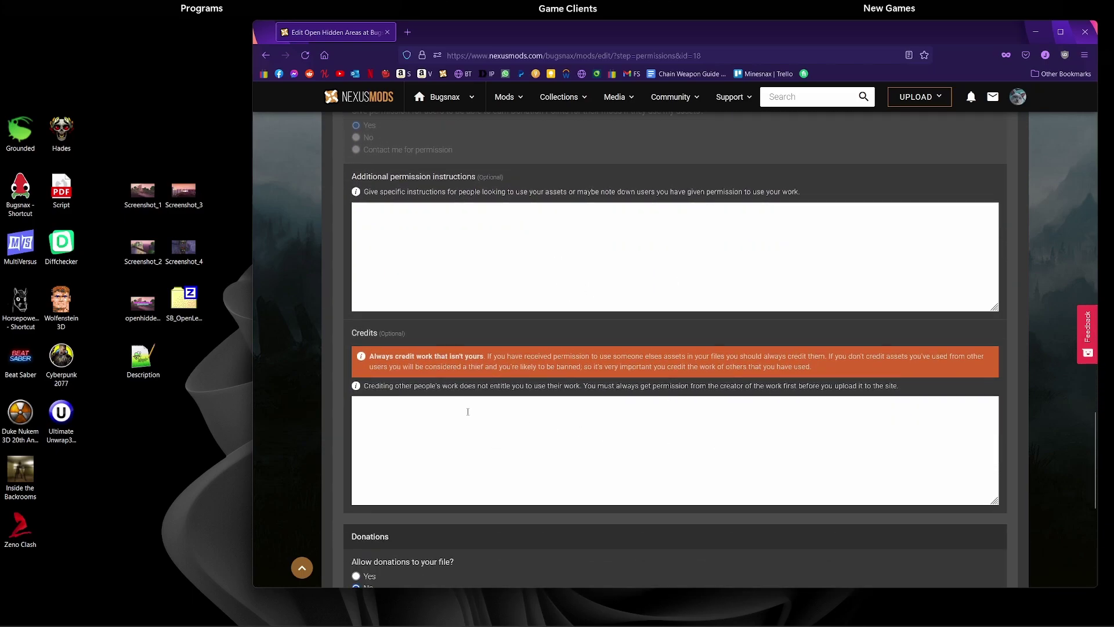
left_click(475, 419)
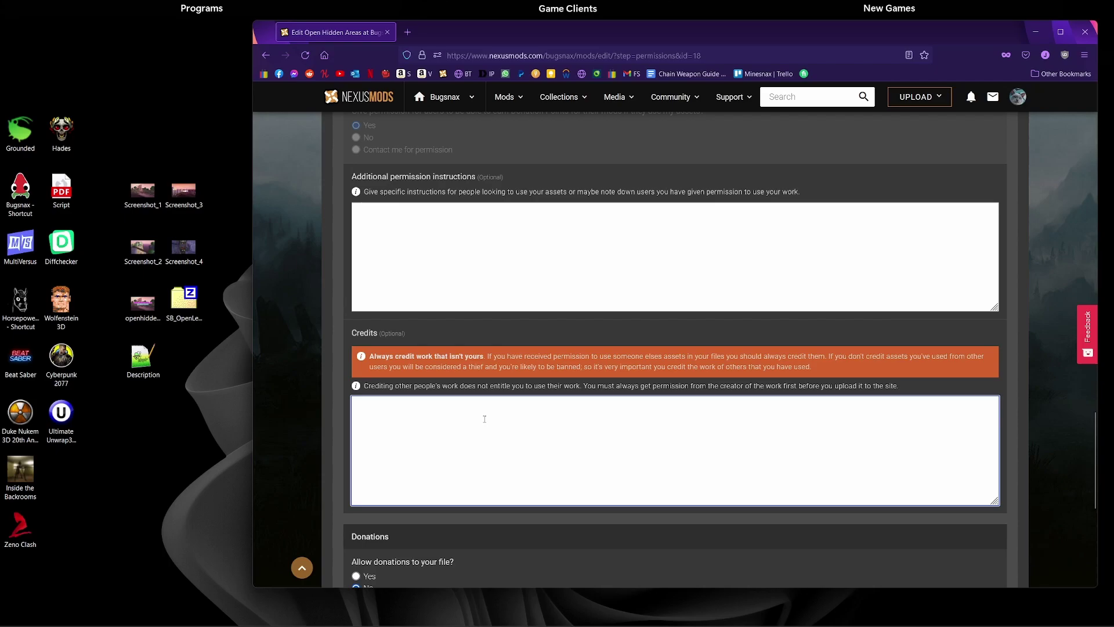
type("Young horses for the level files")
Allow donations and show the donation prompt on the mod page, after downloads and after endorsements.
scroll(548, 366, "down", 1)
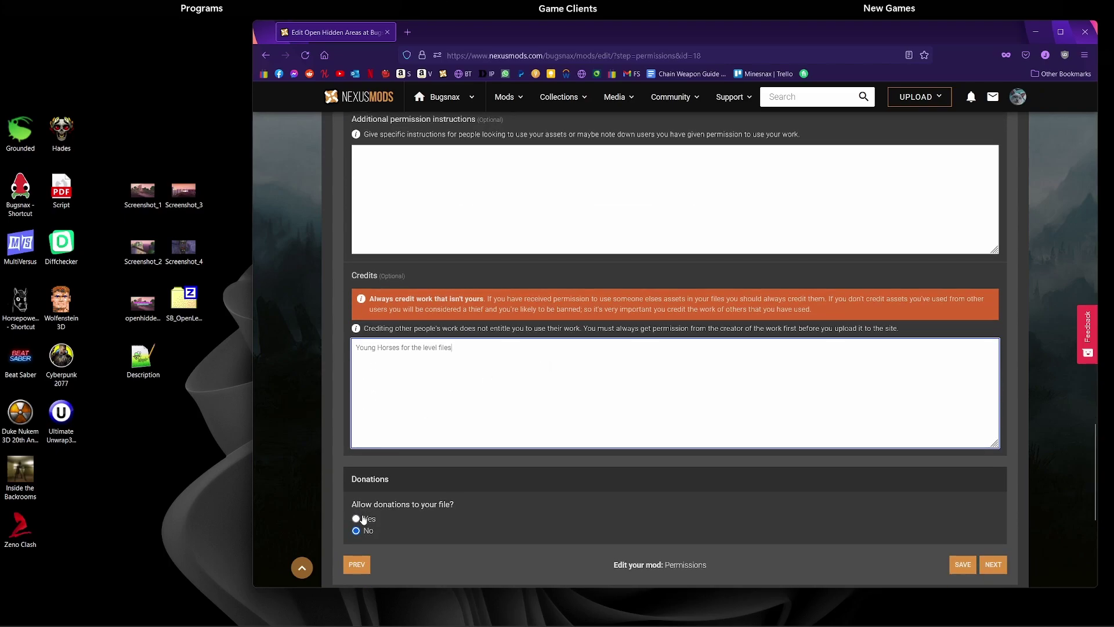
scroll(366, 516, "down", 3)
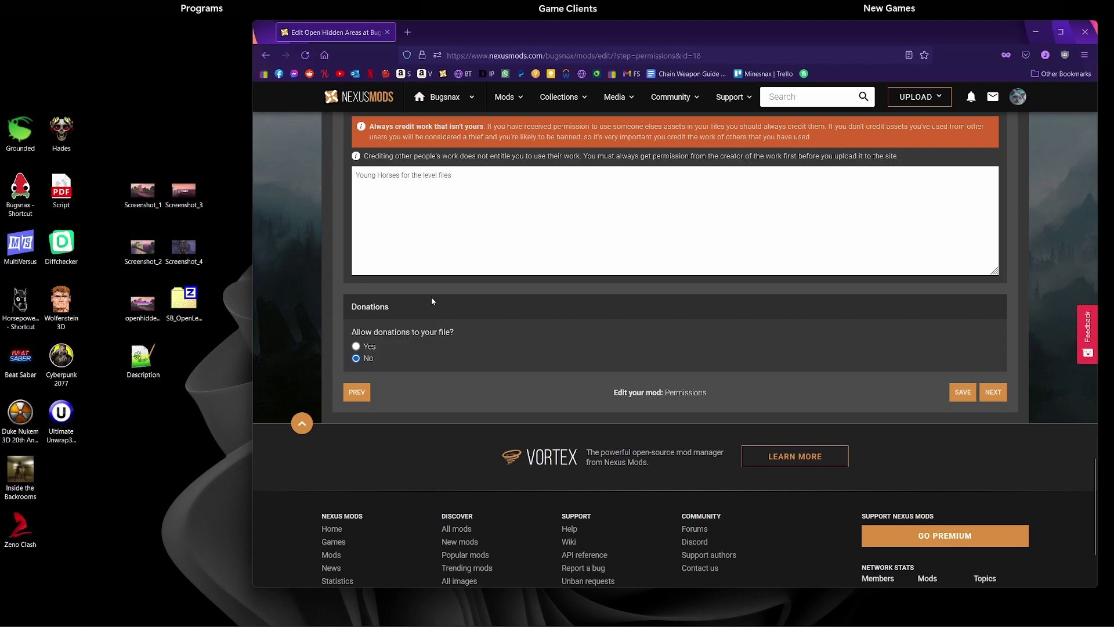
left_click(367, 347)
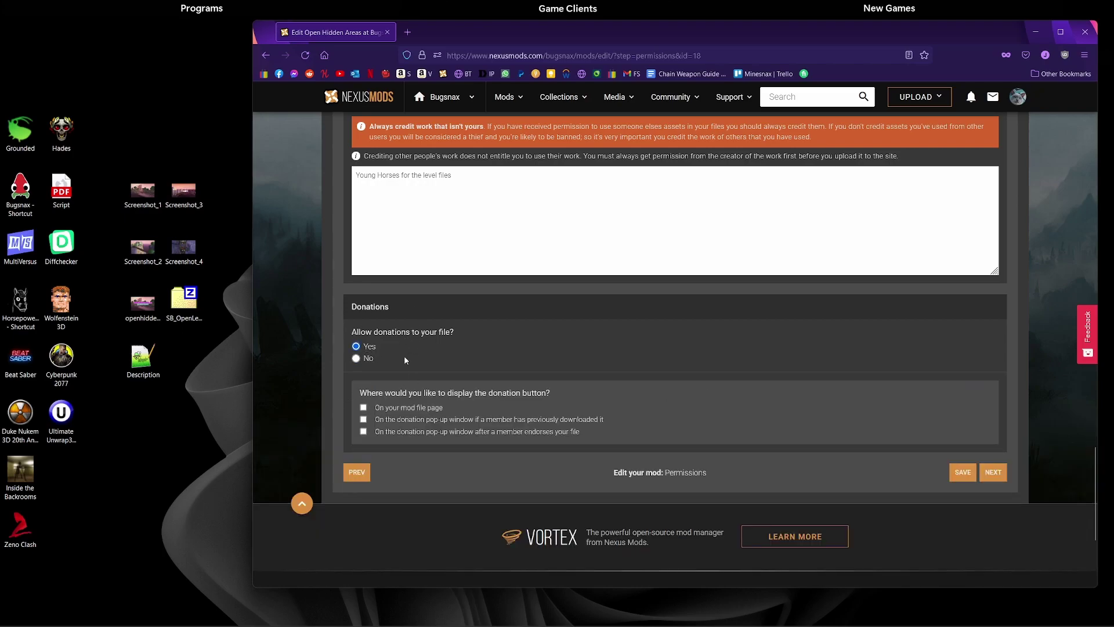
left_click(363, 407)
left_click(363, 419)
left_click(363, 431)
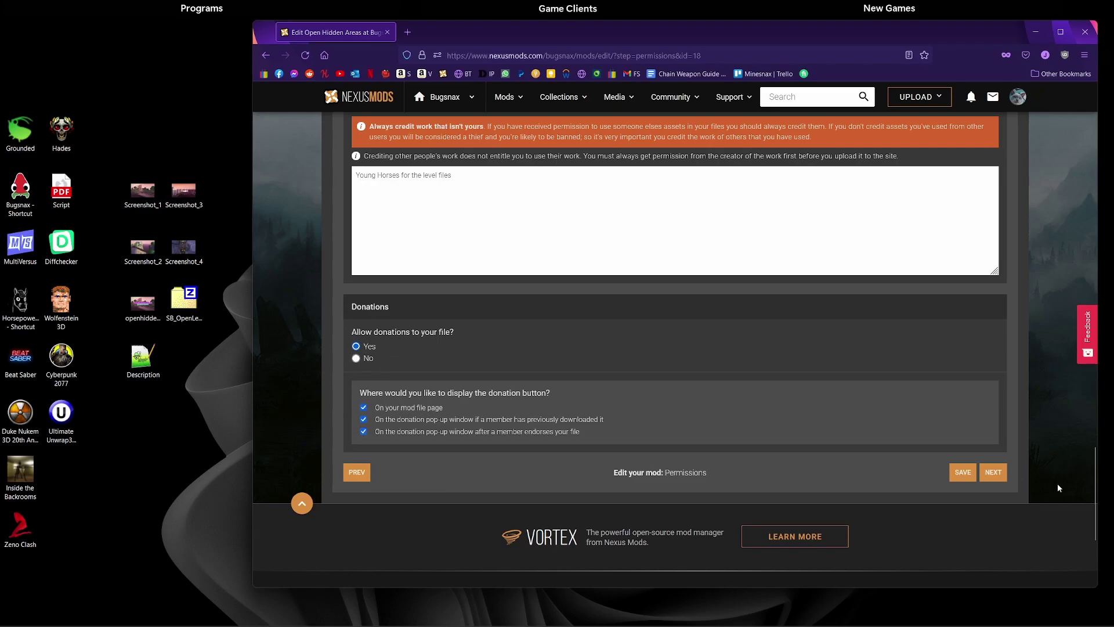
Save the permissions and leave Requirements and mirrors empty, with no required mods, resources or mirrors.
left_click(994, 473)
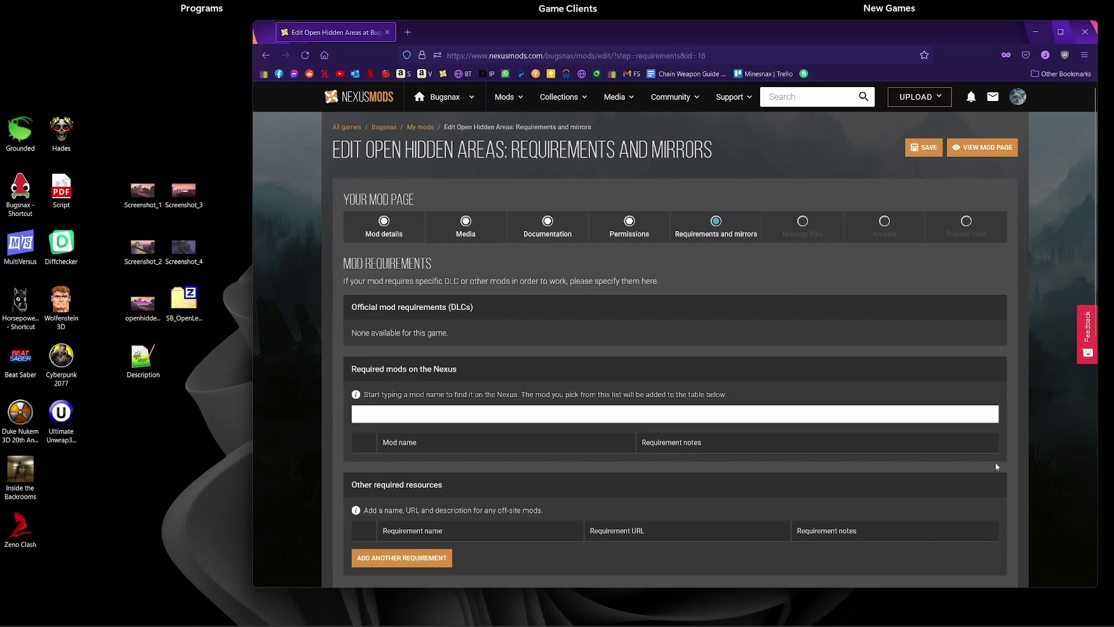
scroll(672, 348, "down", 2)
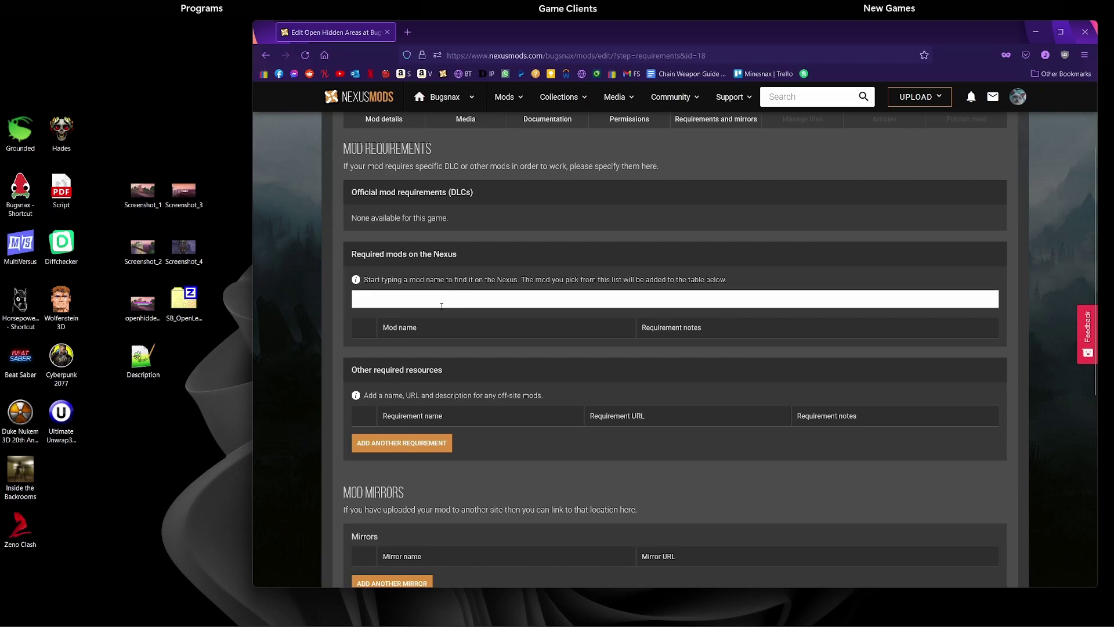
left_click(427, 302)
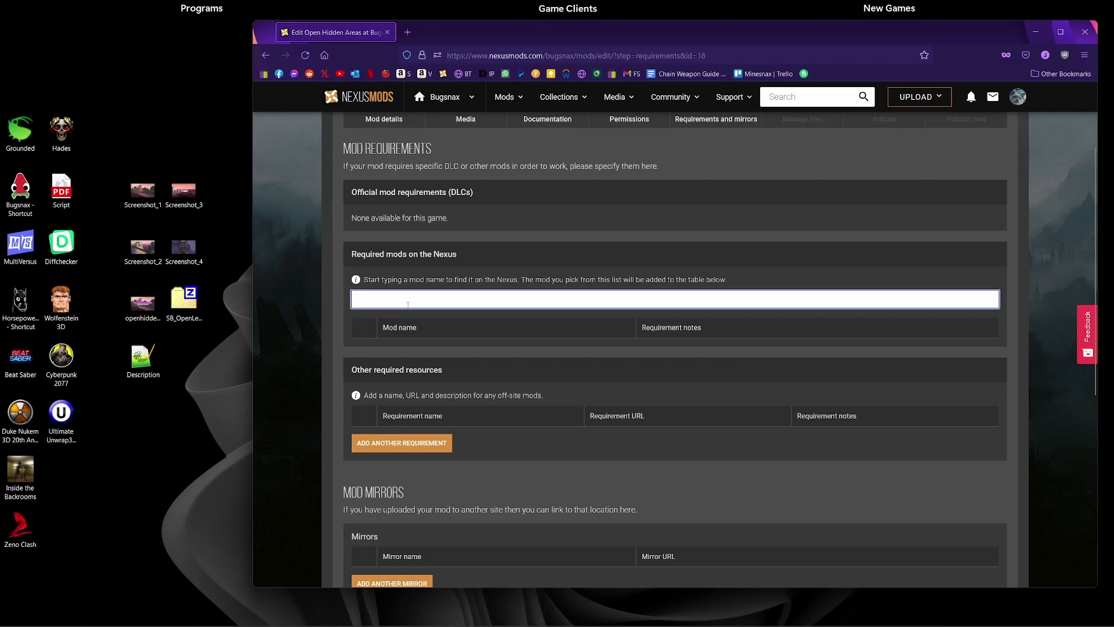
scroll(493, 328, "down", 2)
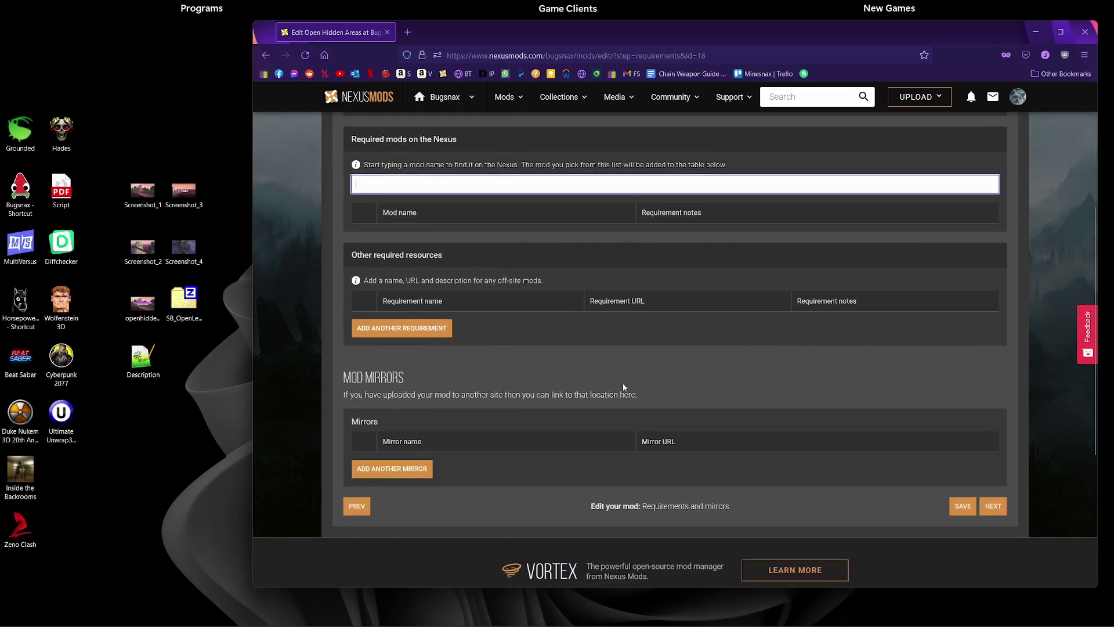
Add a new file named SB_OpenLevels, version 1.0, marked as the latest version.
left_click(999, 506)
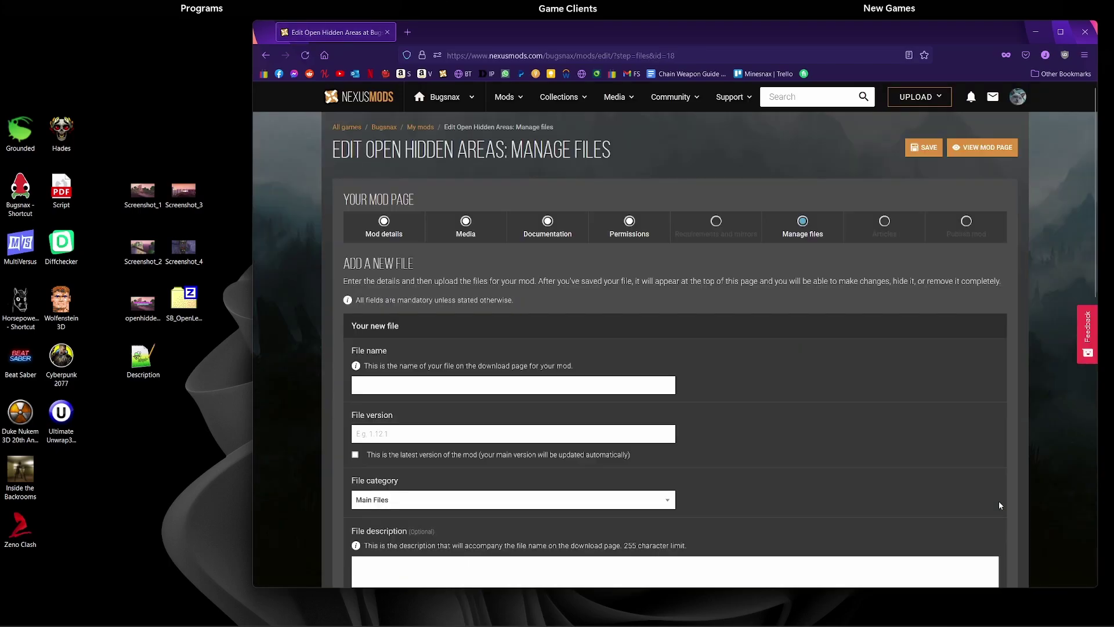
scroll(567, 307, "down", 1)
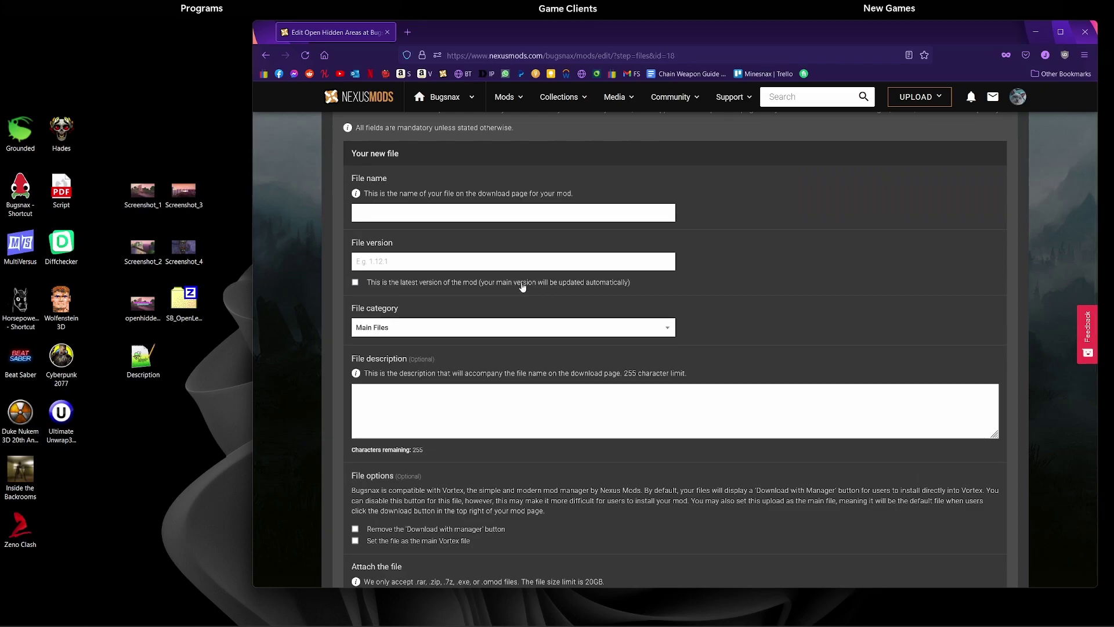
left_click(384, 207)
type("SB")
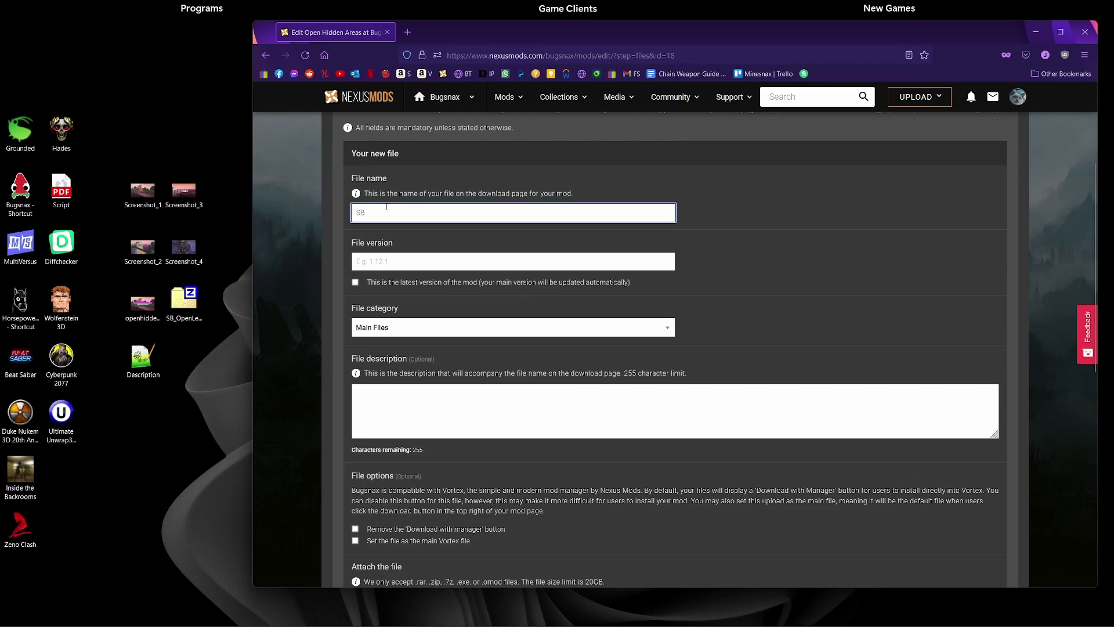
type("_OpenLevels")
left_click(388, 264)
type("1.0")
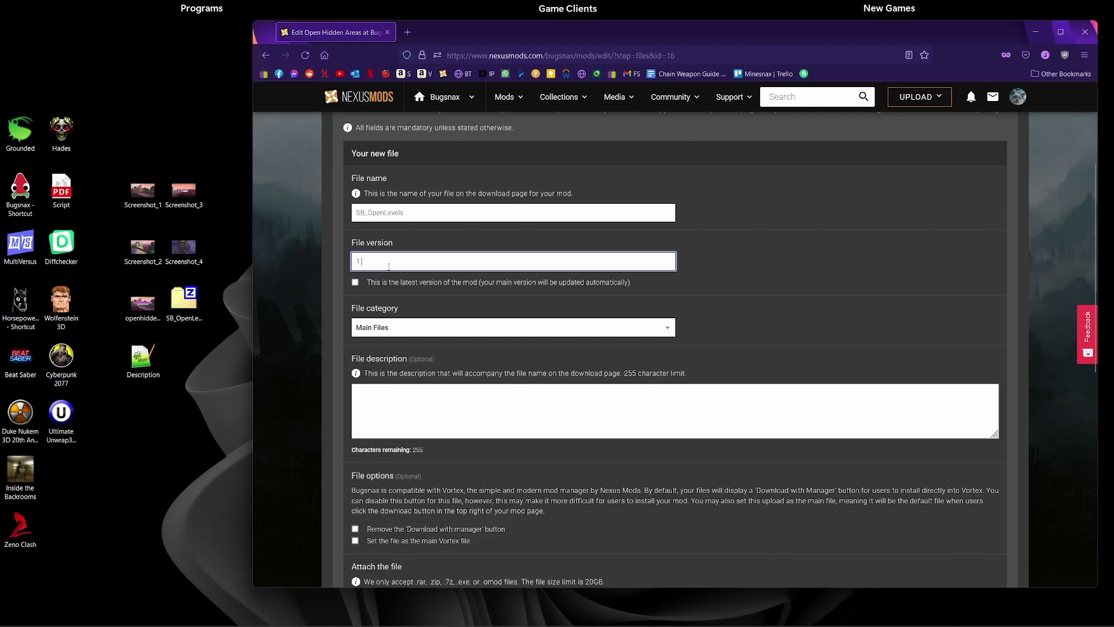
left_click(384, 285)
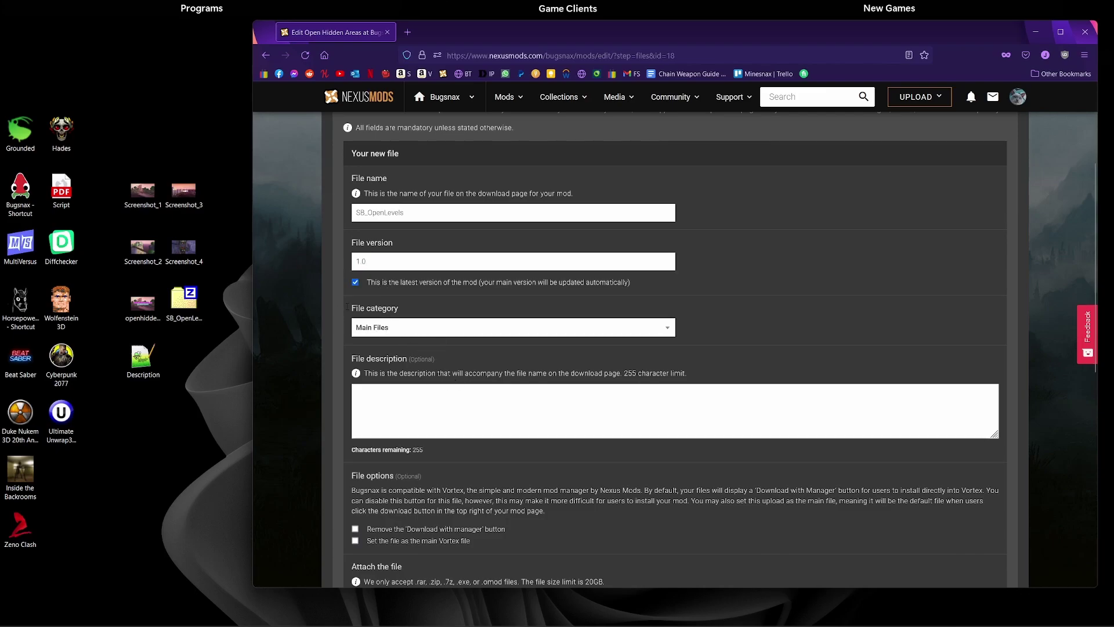
Make it the main Vortex file, upload SB_OpenLevel.zip, and save the file.
left_click(439, 403)
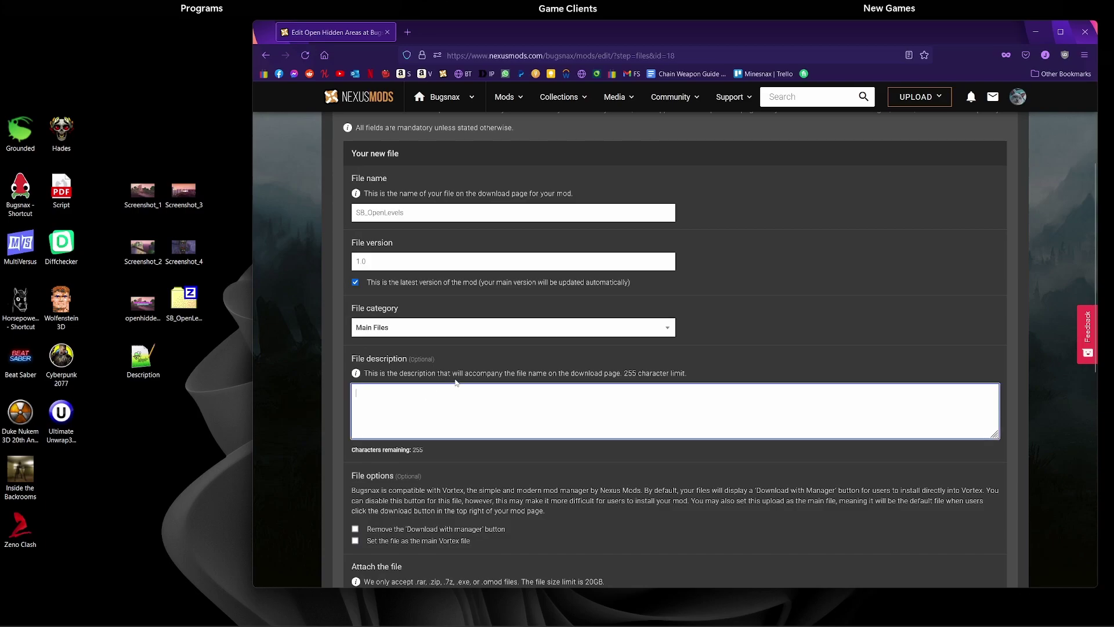
scroll(407, 453, "down", 2)
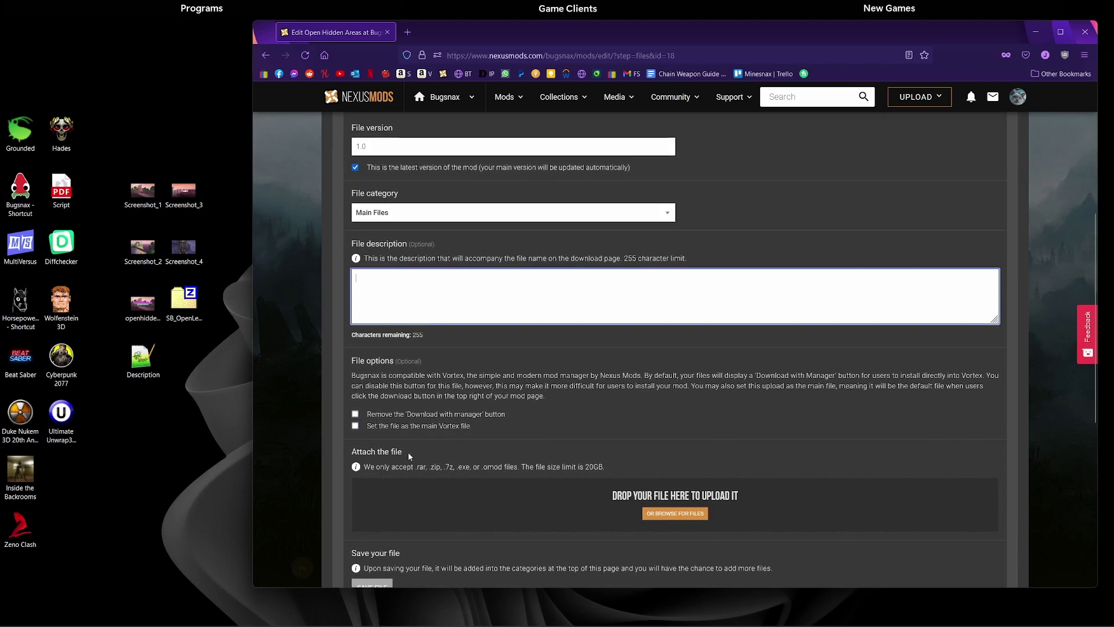
left_click(378, 428)
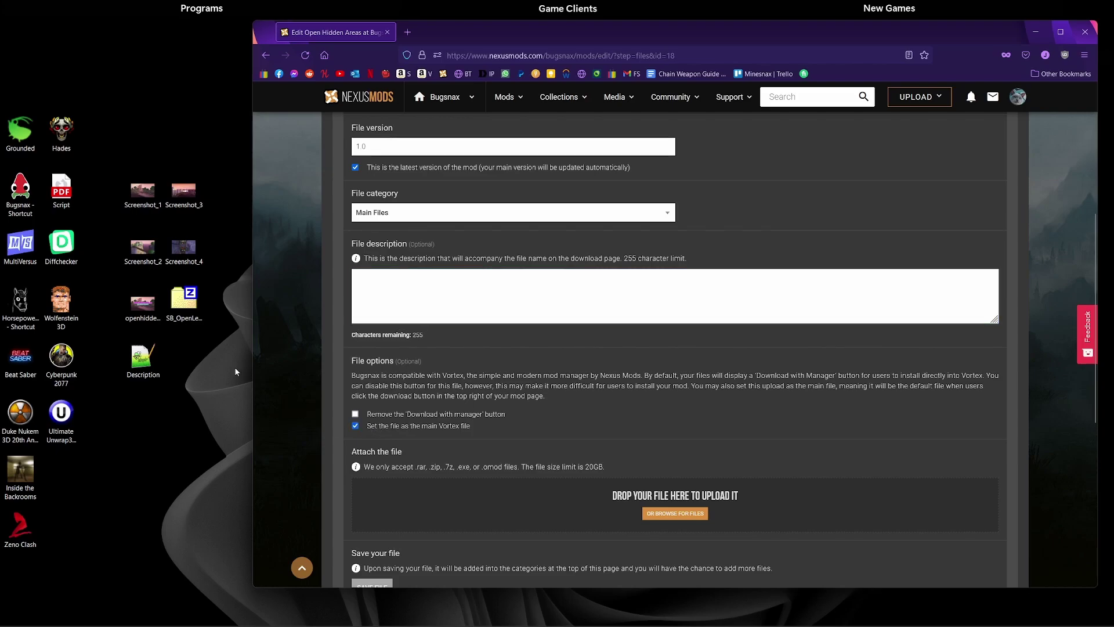
left_click_drag(183, 300, 501, 510)
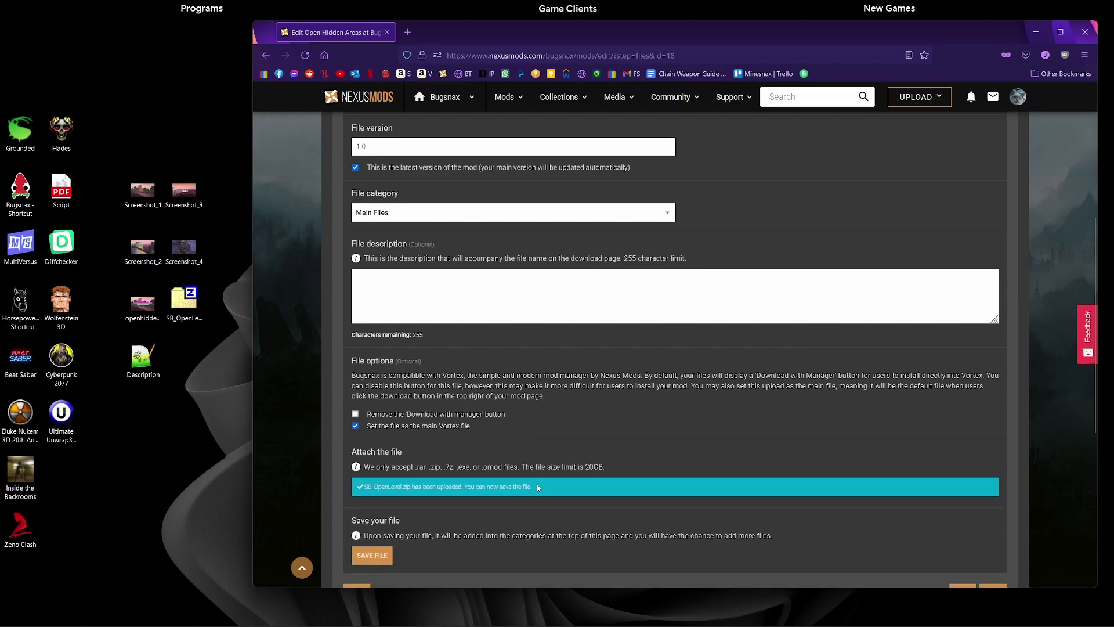
scroll(900, 444, "down", 2)
left_click(998, 476)
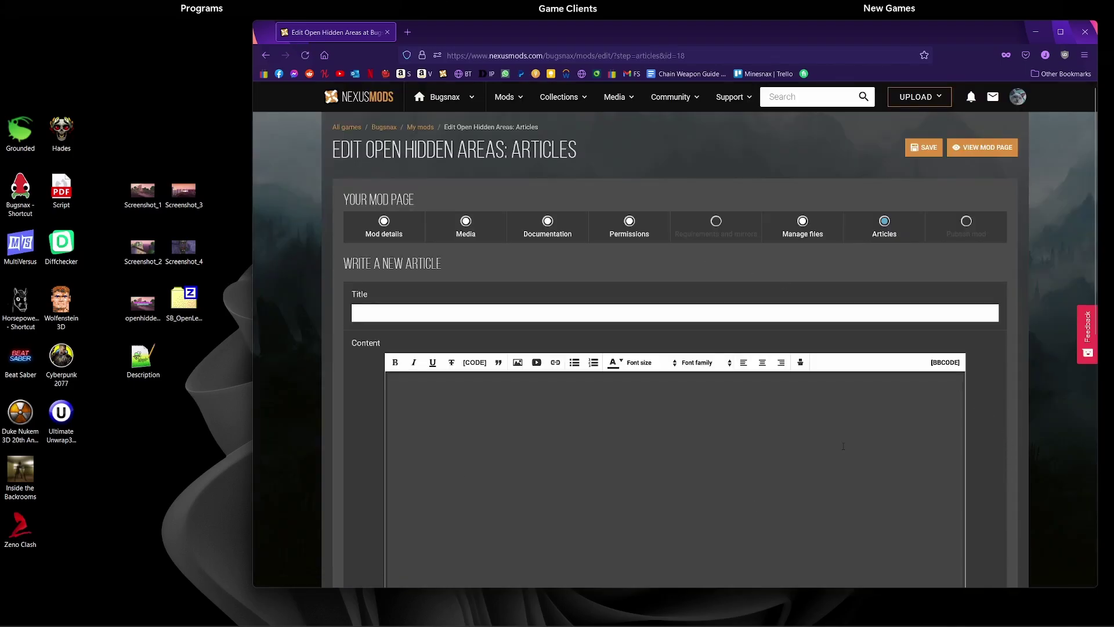
Skip the Articles step without adding any article.
scroll(843, 445, "down", 2)
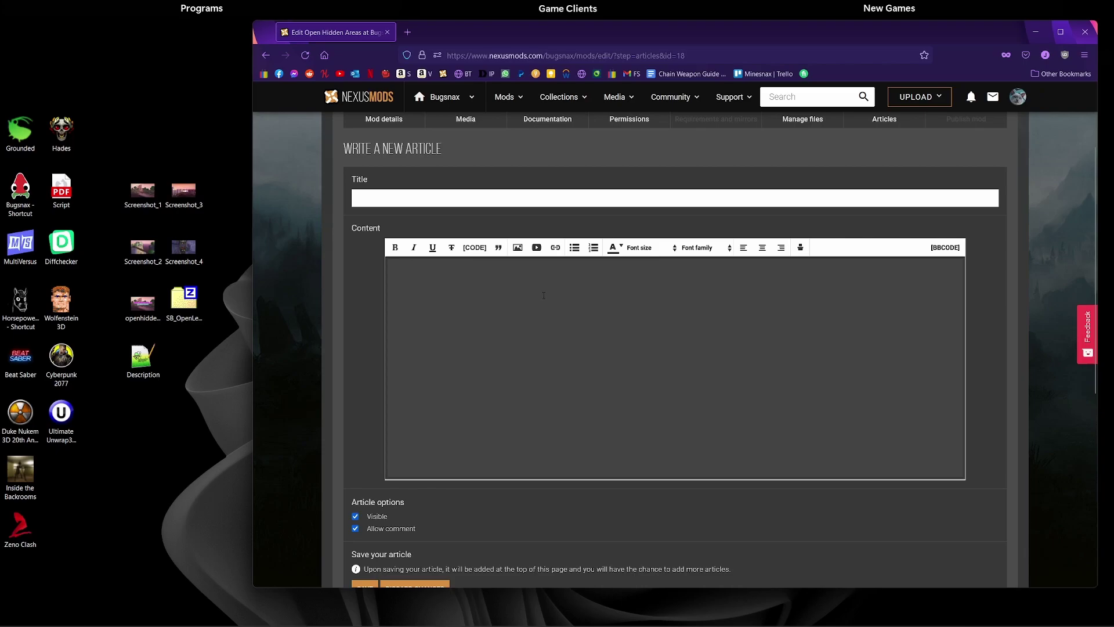
scroll(838, 432, "down", 2)
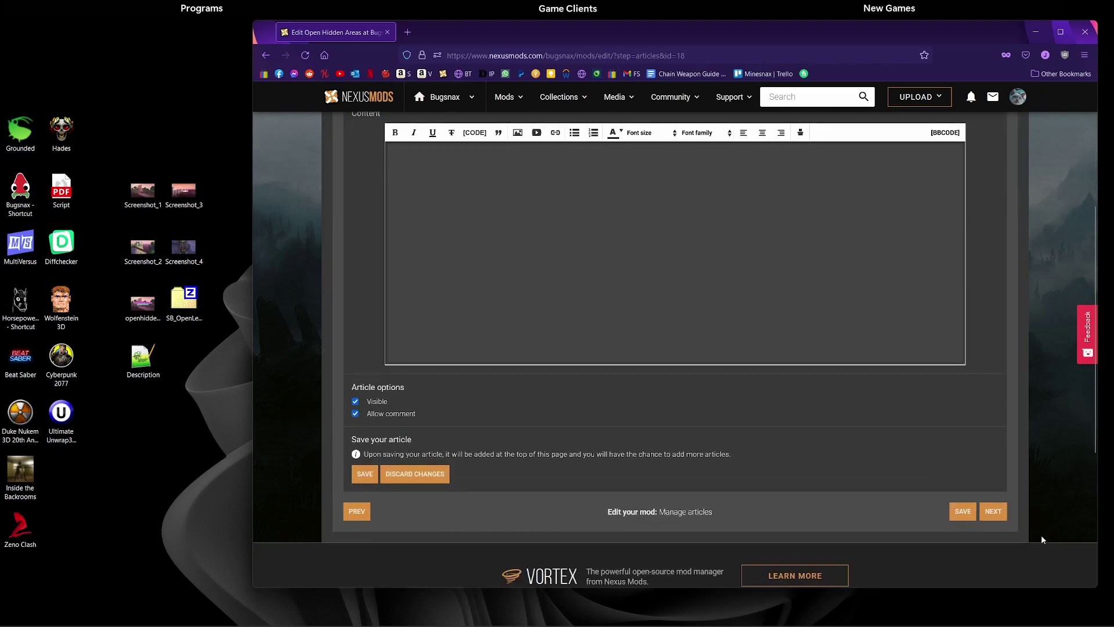
left_click(992, 511)
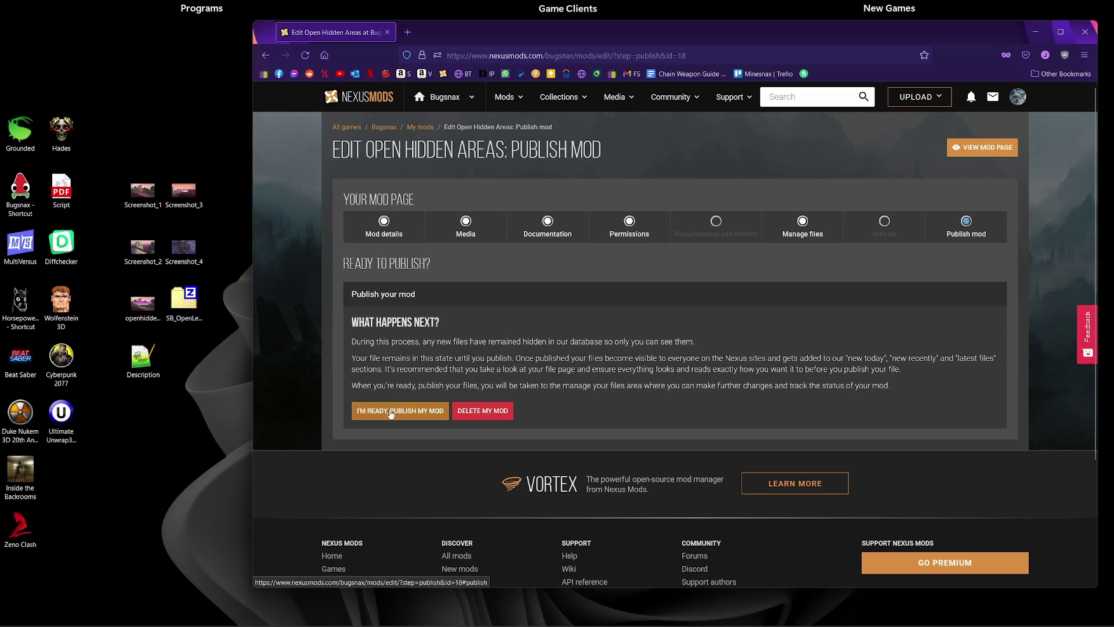
Confirm "I'm ready, publish my mod" to make Open Hidden Areas public.
left_click(390, 411)
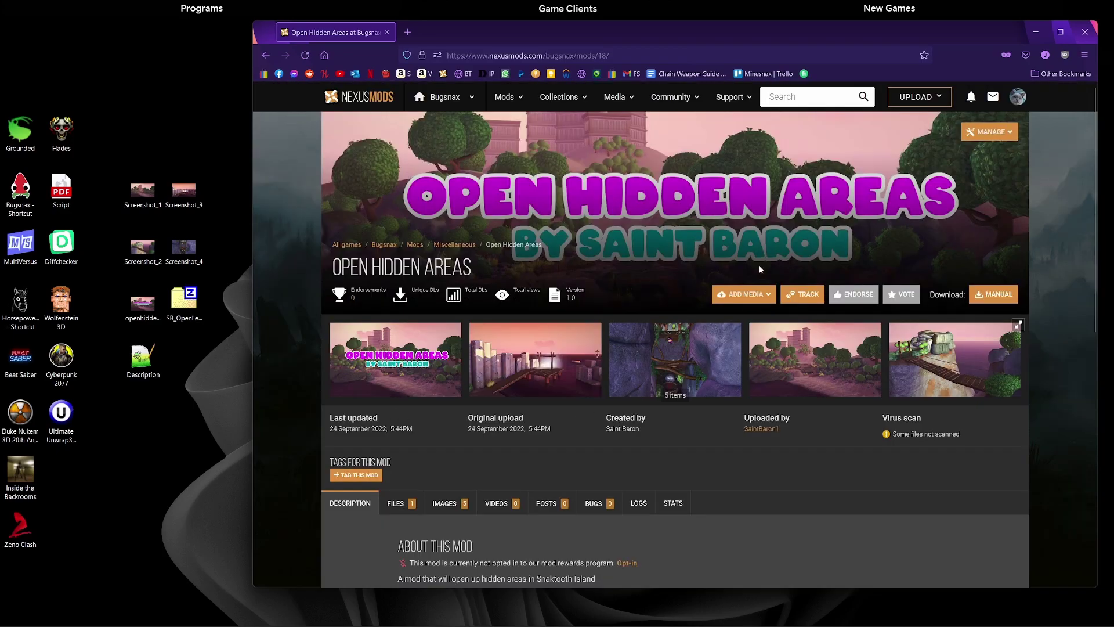